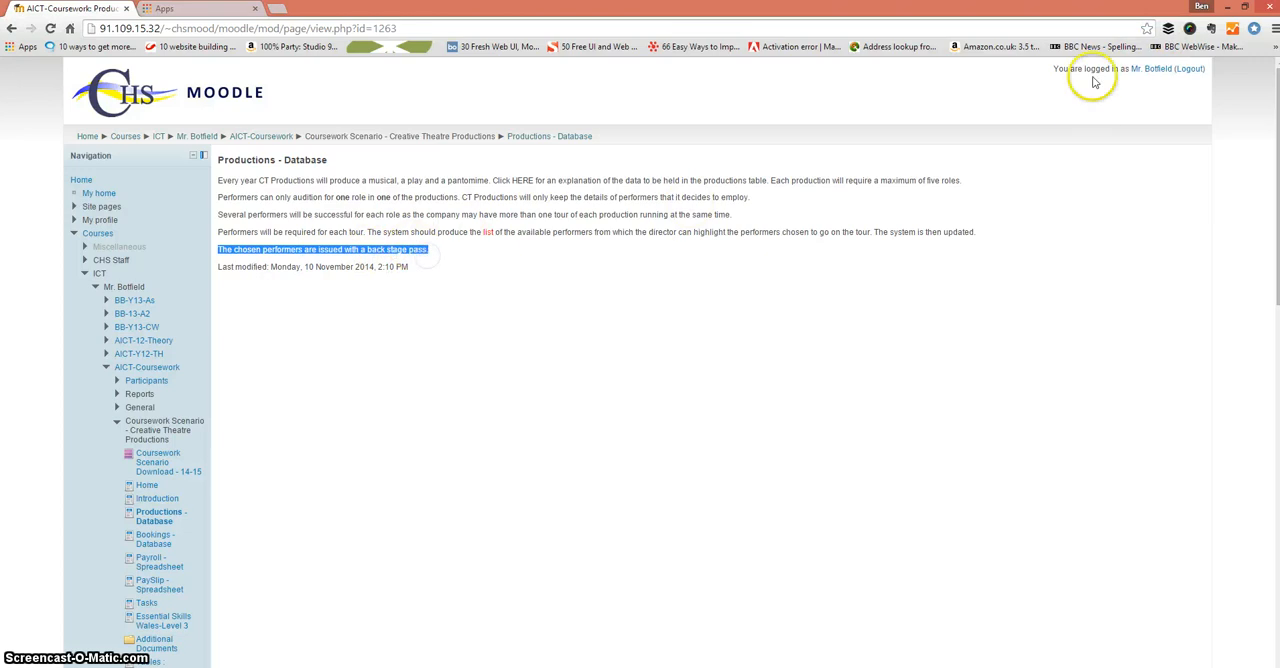
Step: Switch to the CT Productions Access database and open the Tbl Performers and Tbl: Productions Schedule tables to review their data
left_click(1227, 7)
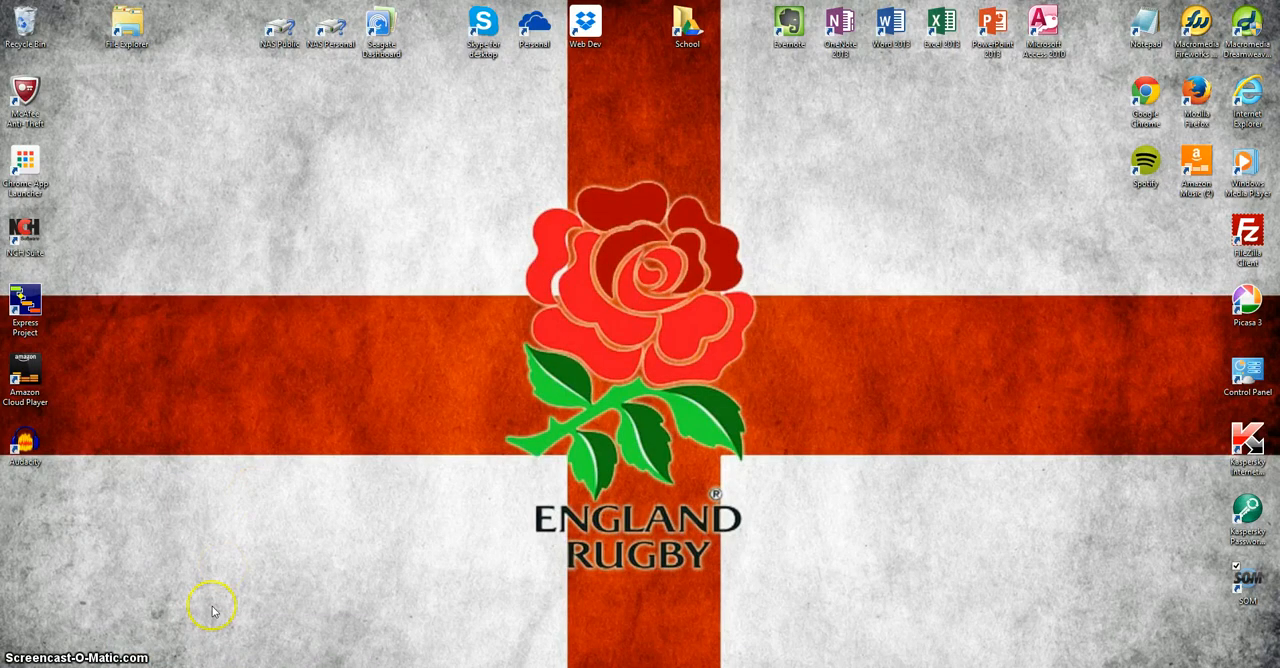
left_click(305, 665)
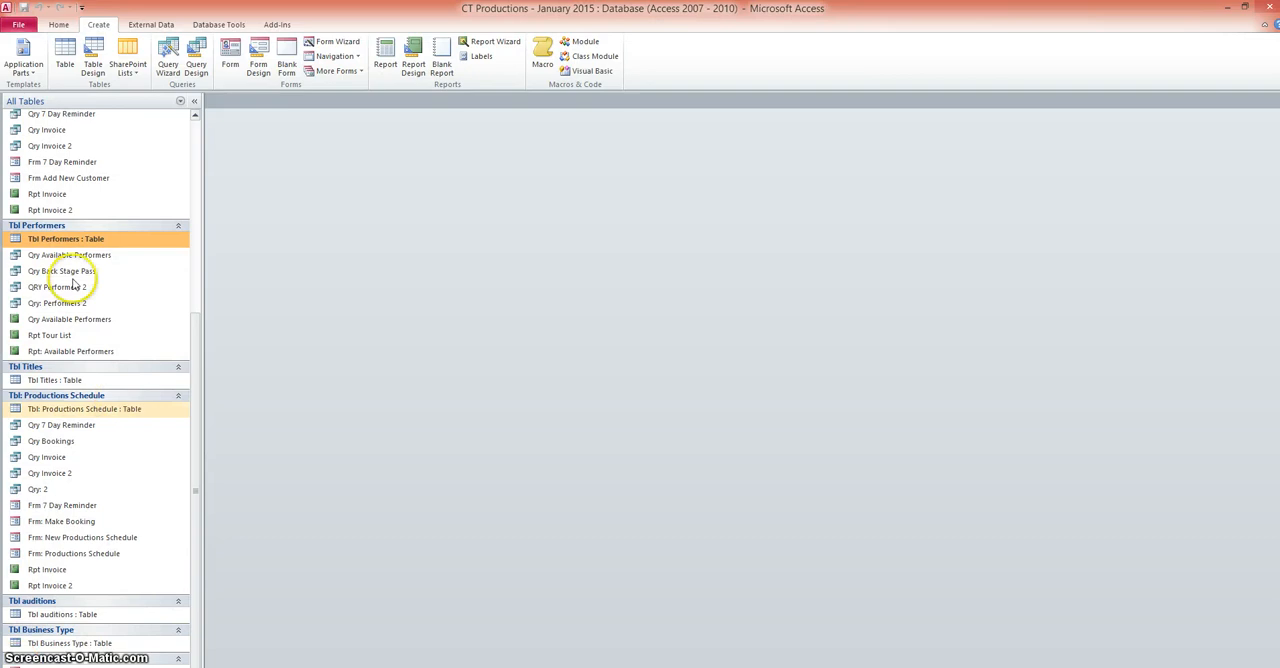
left_click(66, 242)
double_click(66, 242)
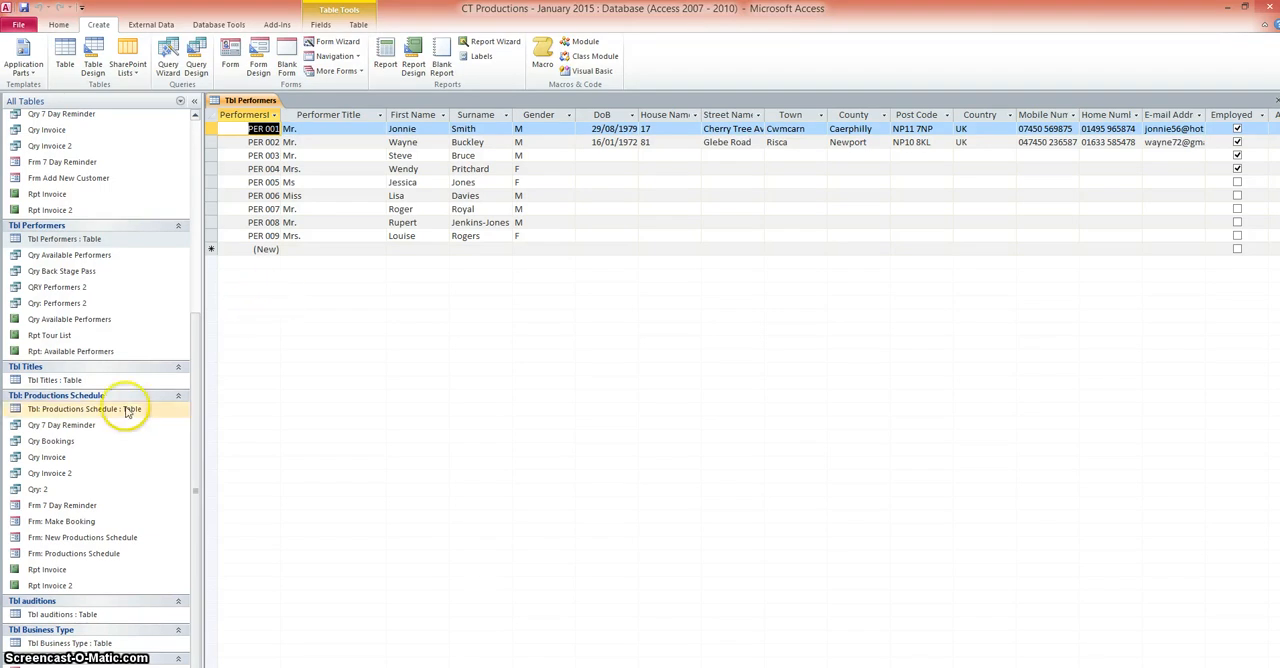
double_click(90, 411)
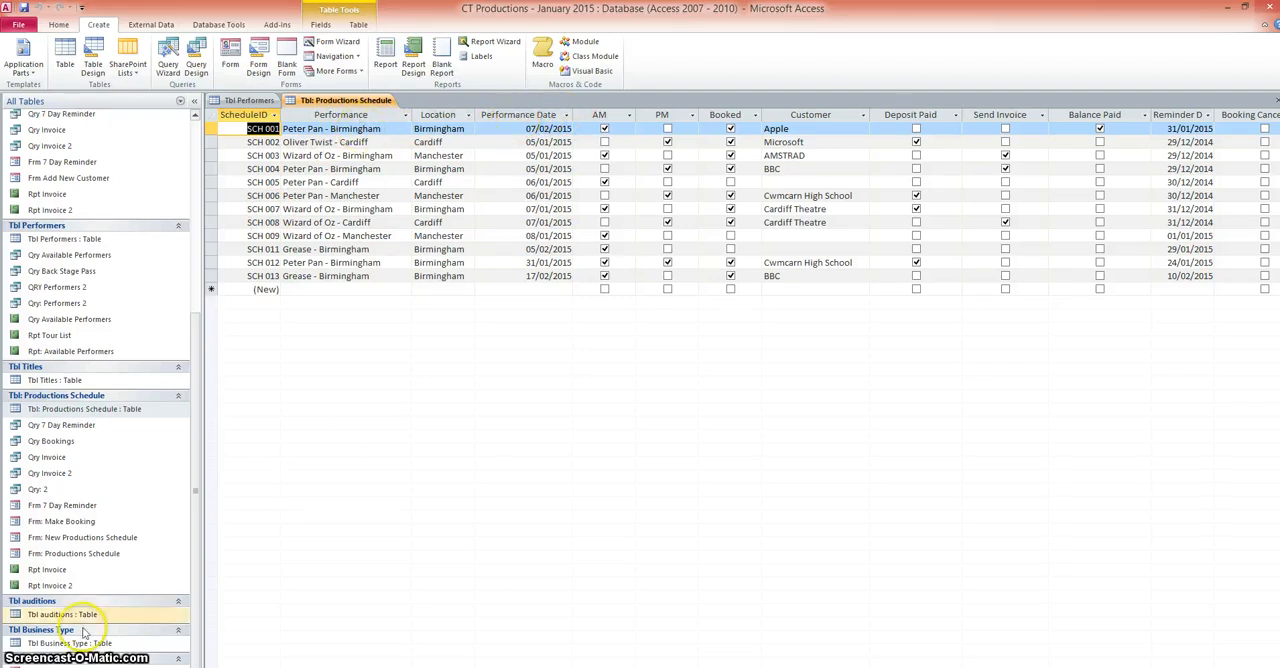
left_click(248, 100)
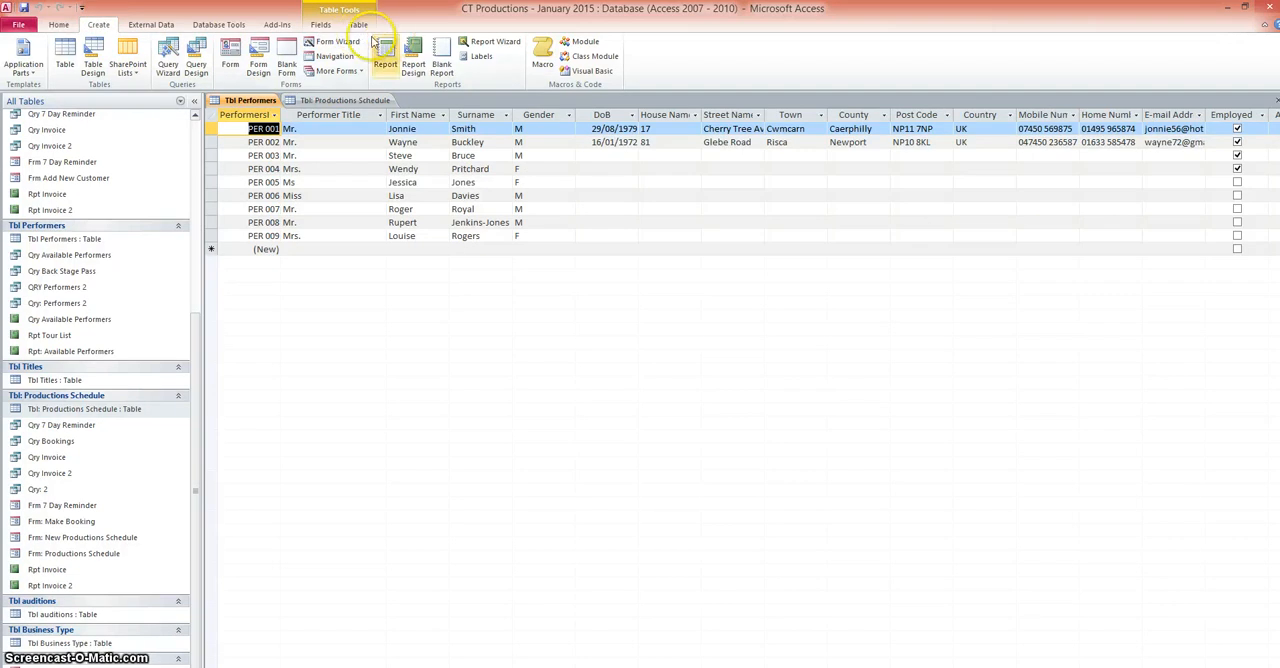
Step: Start a simple query with the wizard, selecting Performer Title, First Name and Surname from Tbl Performers
left_click(172, 55)
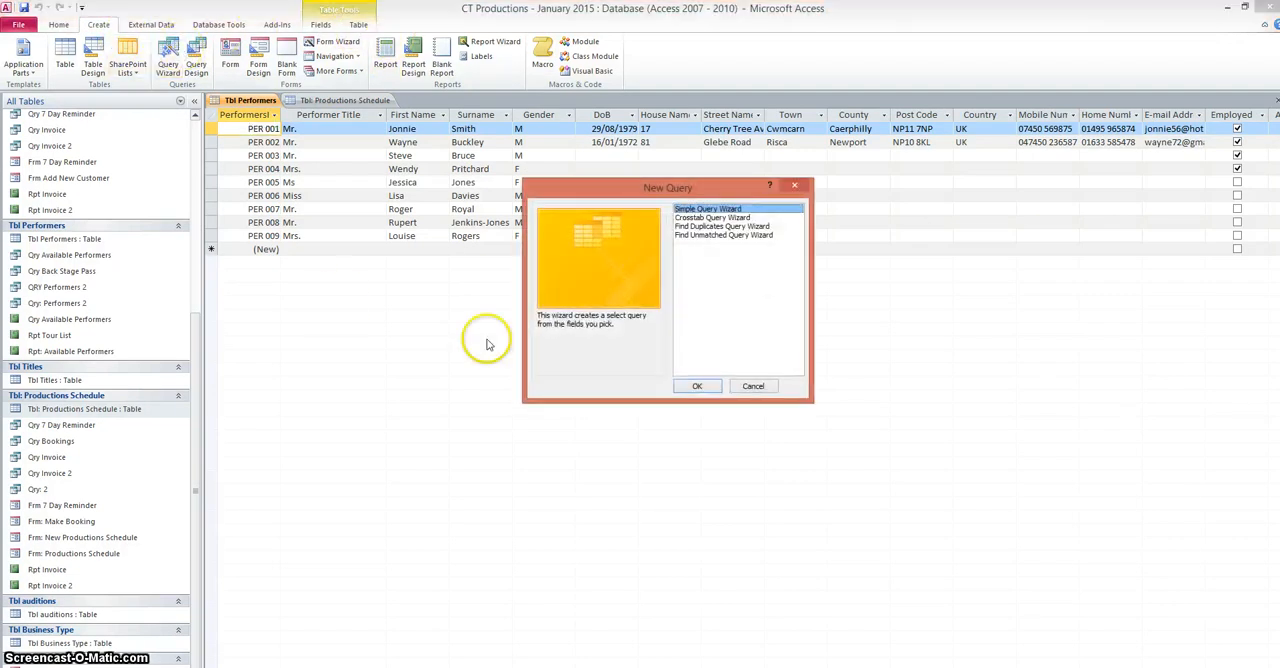
left_click(694, 382)
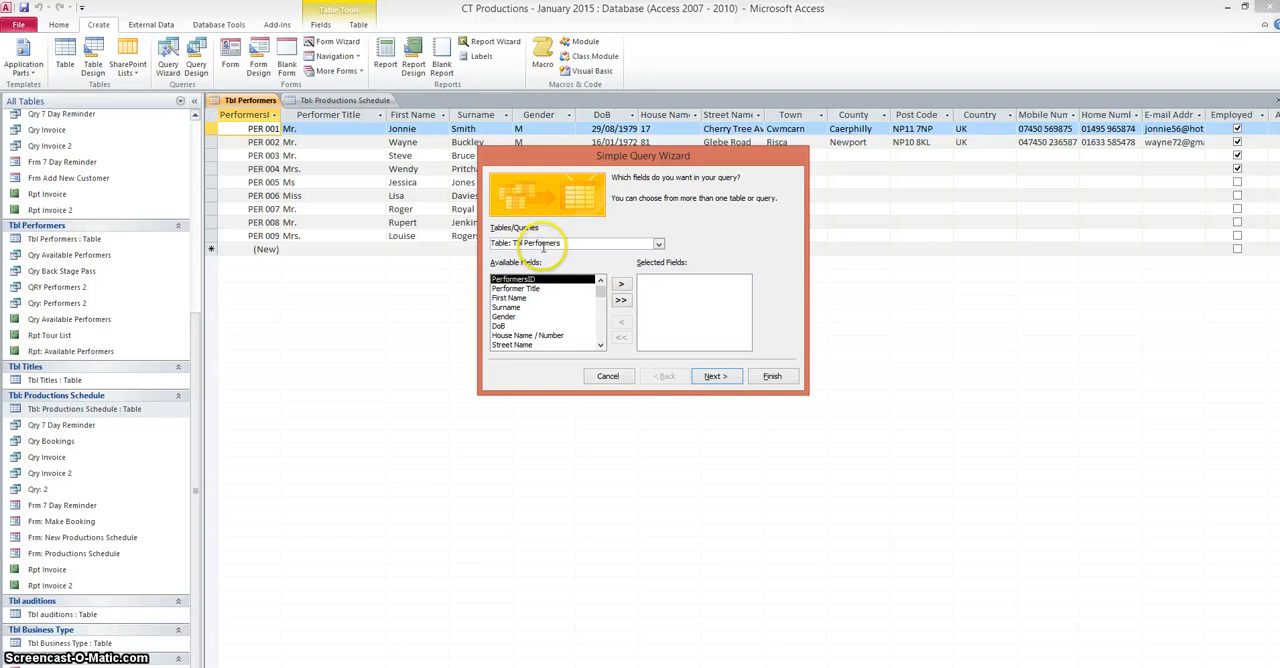
left_click(515, 290)
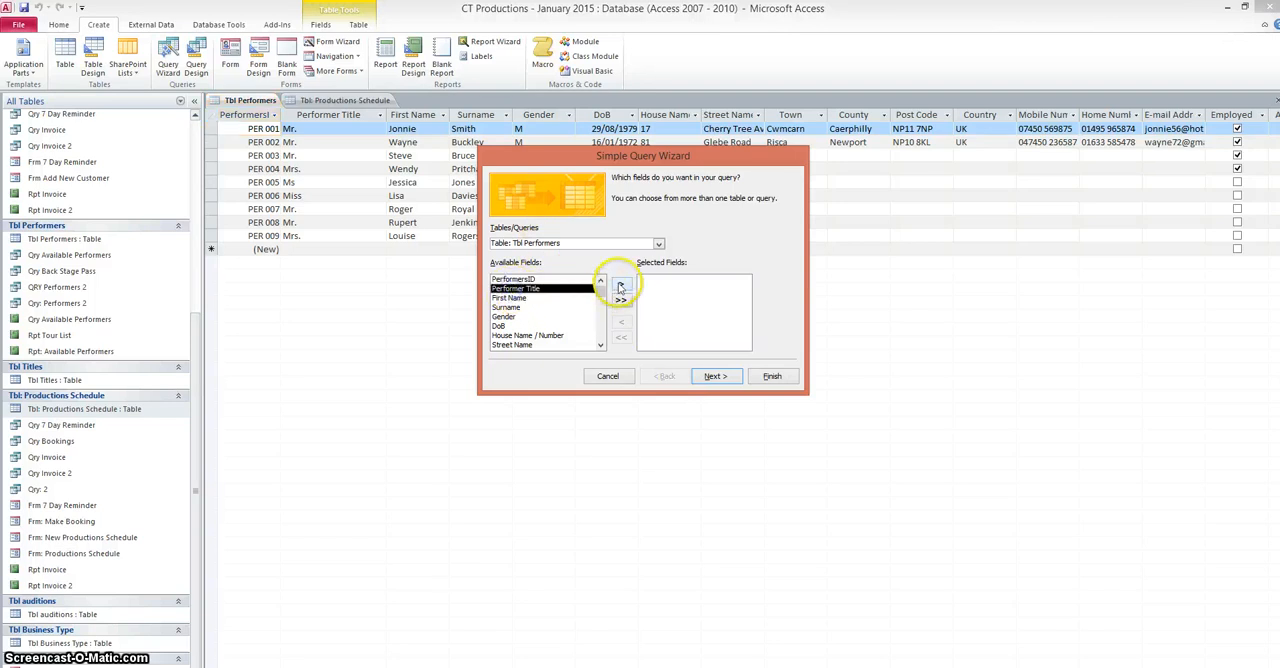
left_click(620, 284)
left_click(540, 288)
left_click(622, 285)
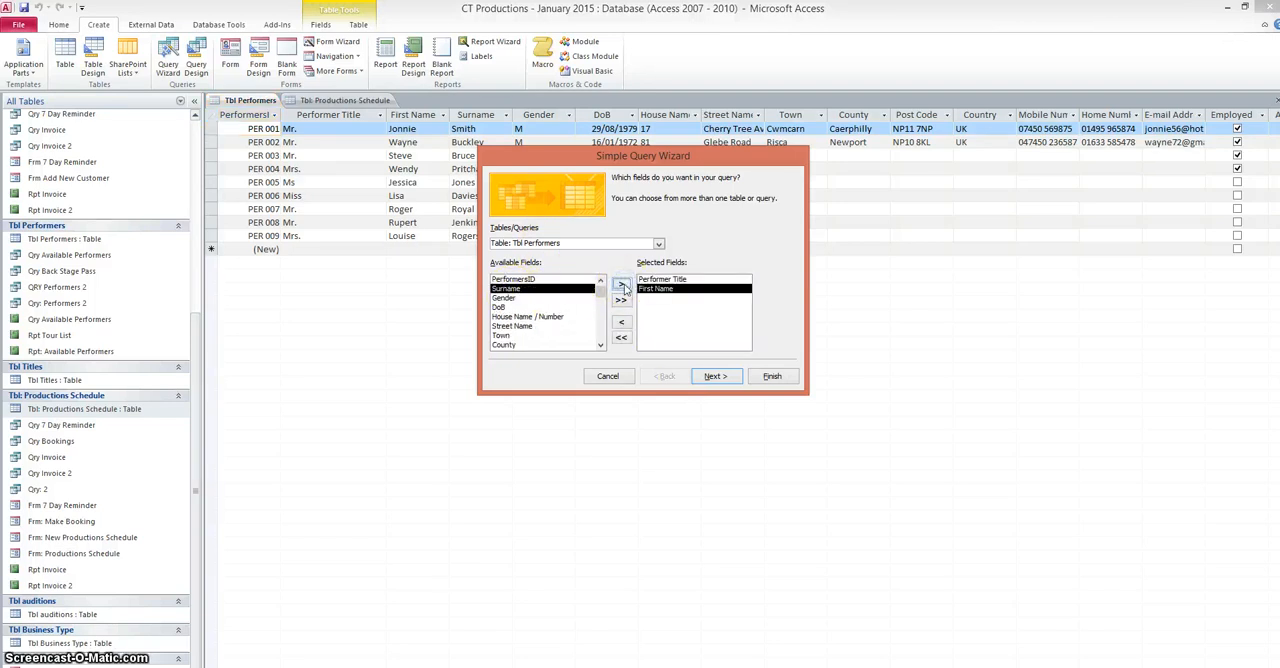
left_click(622, 286)
left_click(708, 378)
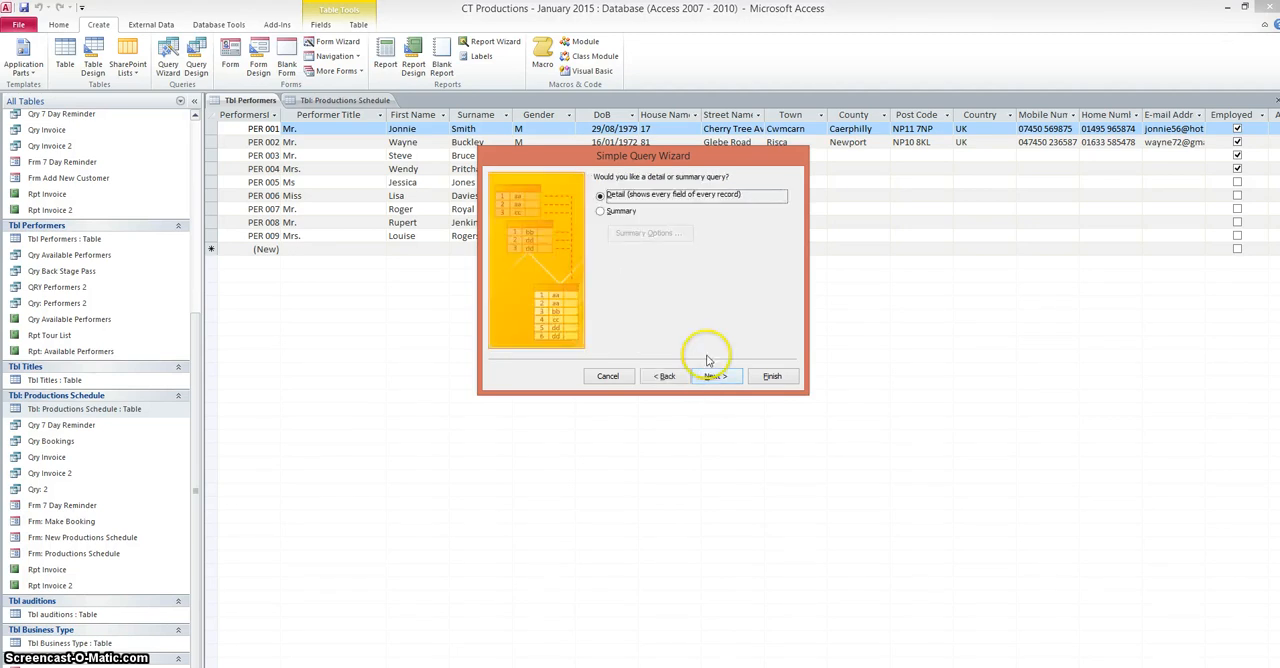
Step: Keep the detail query option, title the query Qry Performers Back Stage Pass and finish the wizard
left_click(712, 376)
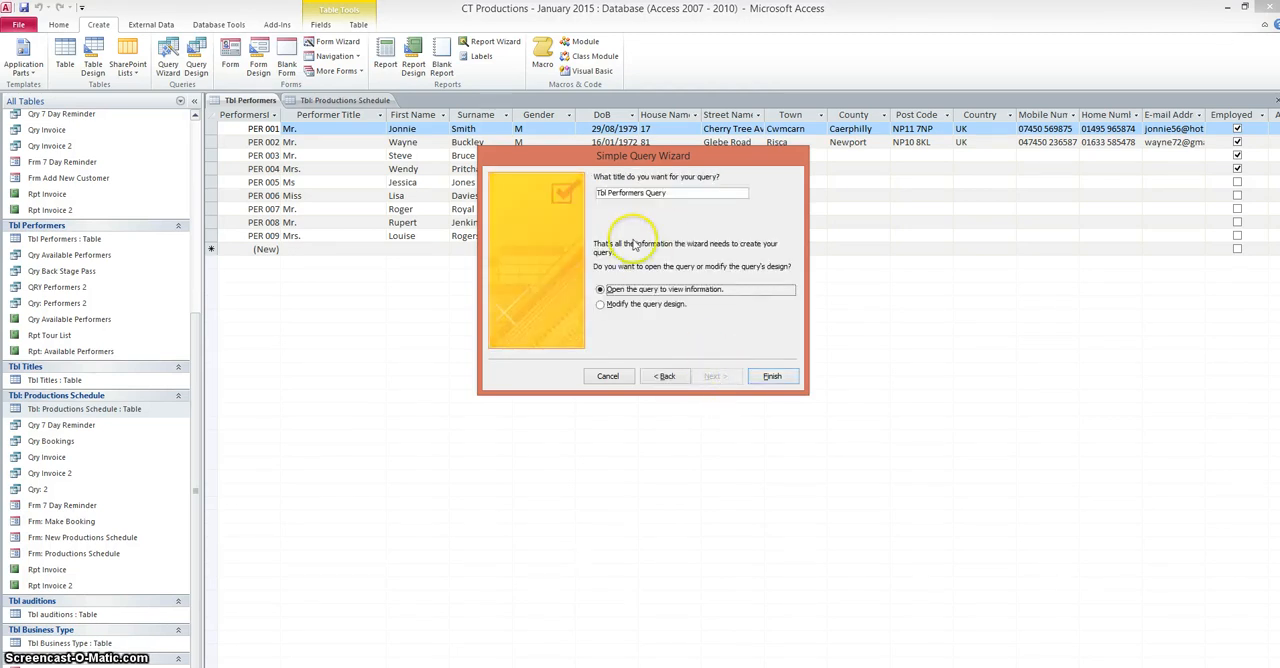
left_click(607, 194)
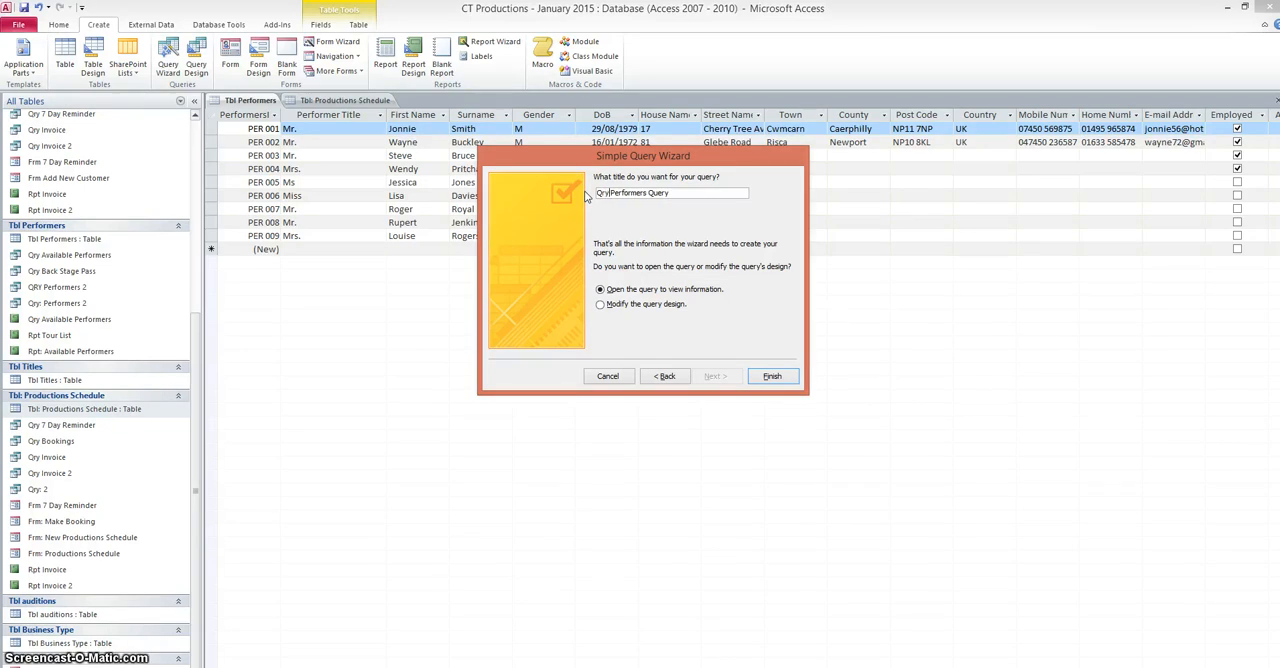
type("Qry")
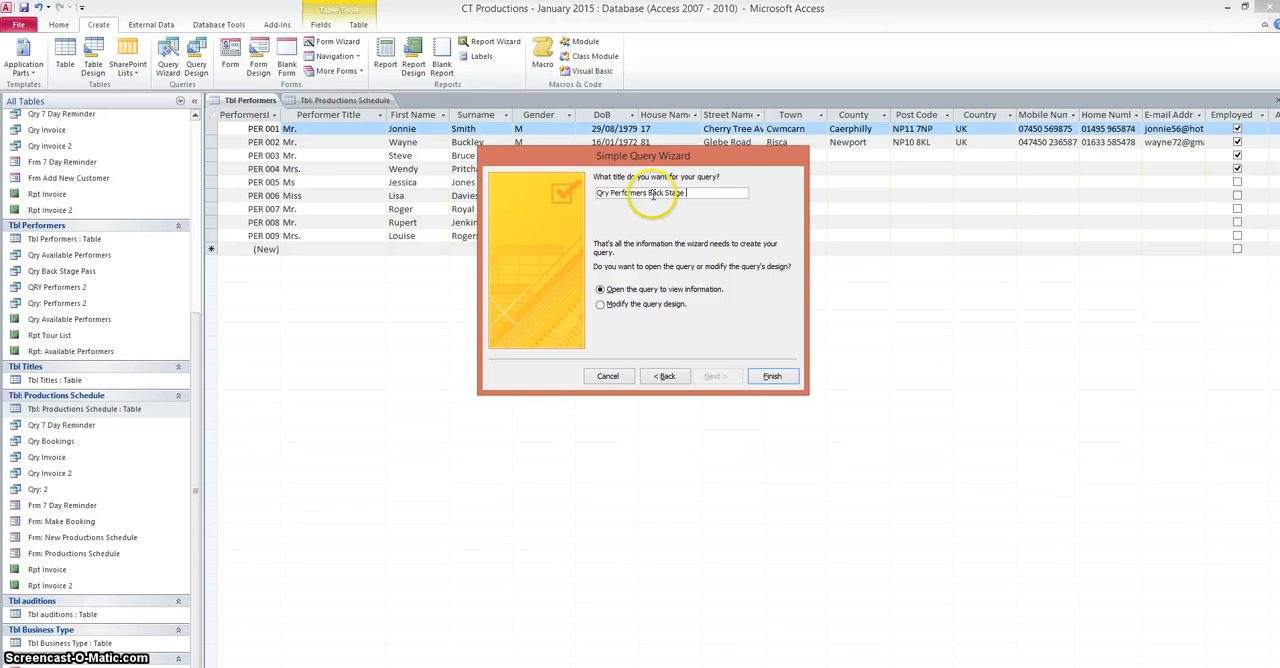
left_click(767, 382)
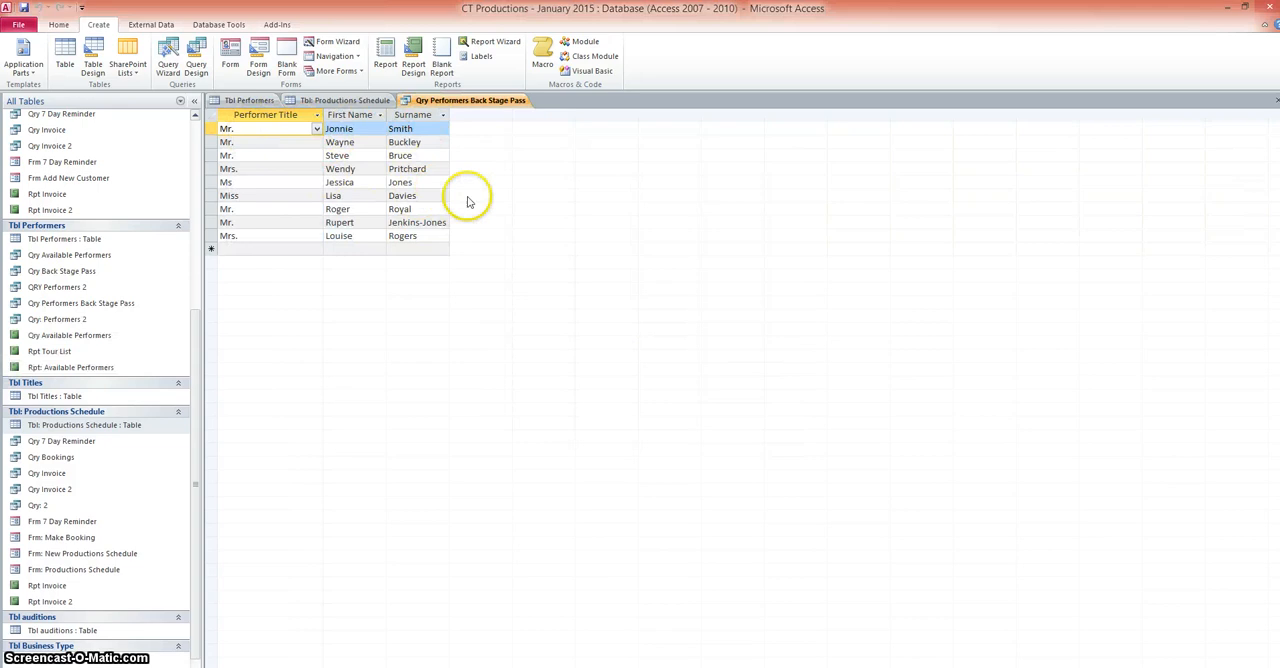
Step: Open the new query in Design View and enlarge the upper pane and Tbl Performers field list to show all field names
left_click(58, 24)
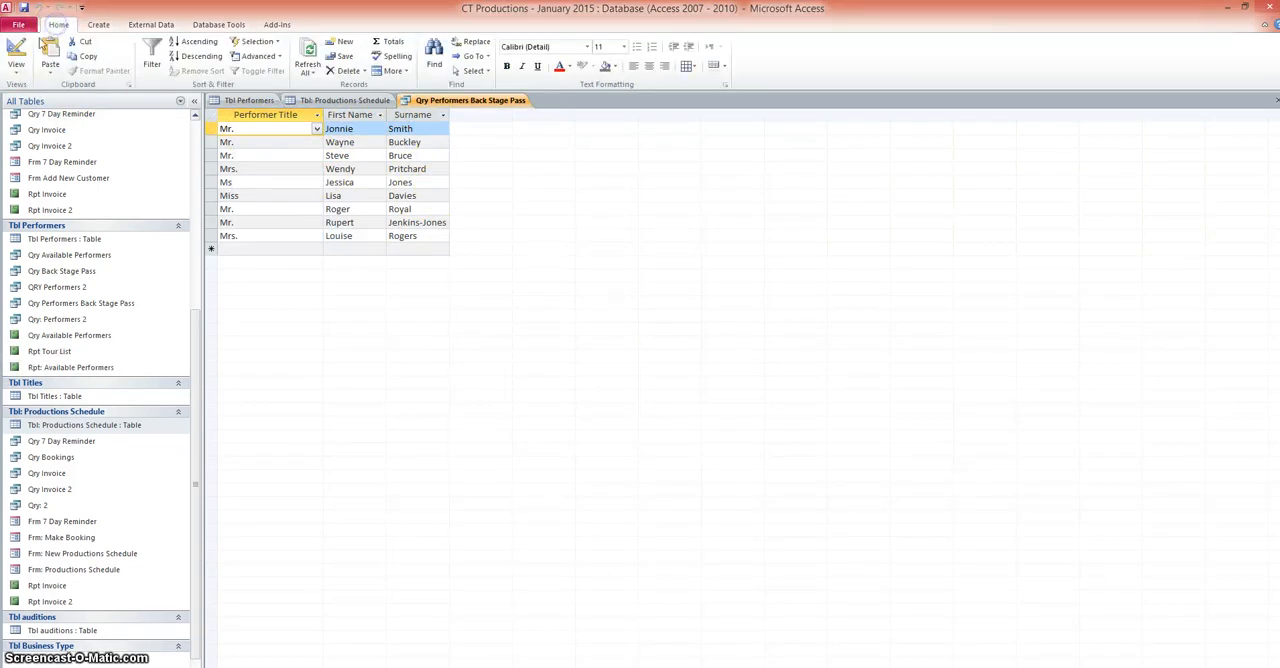
left_click(16, 60)
left_click(52, 212)
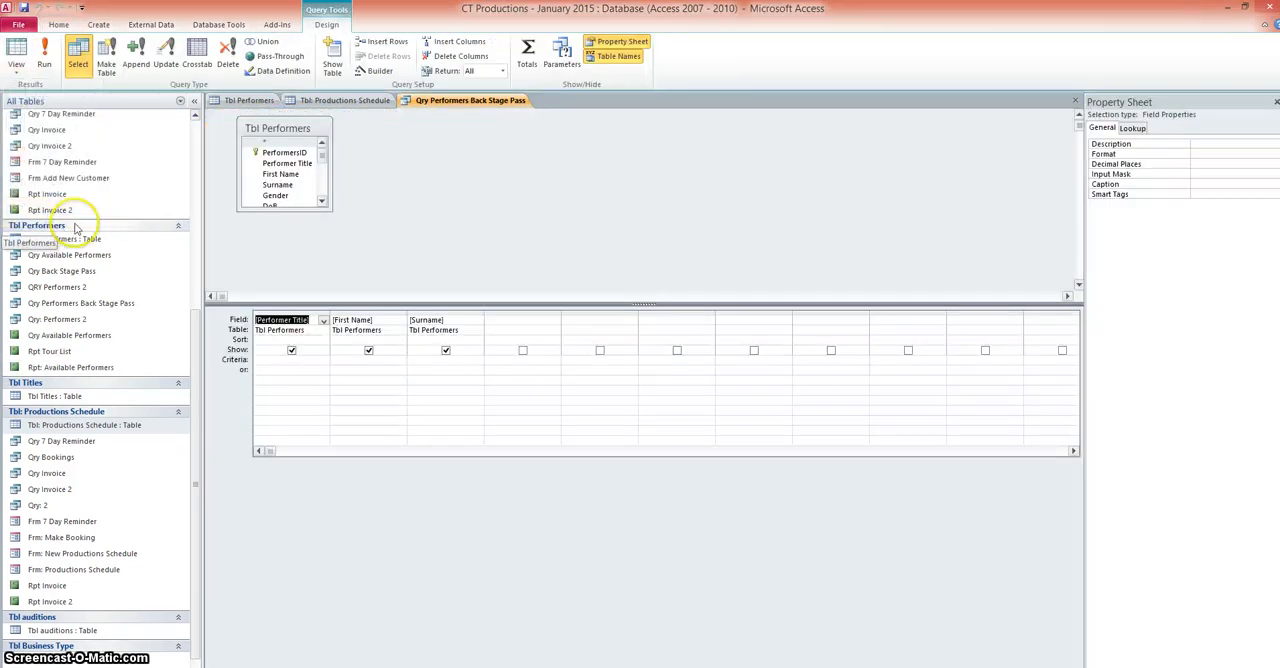
left_click(277, 213)
left_click_drag(277, 243, 275, 290)
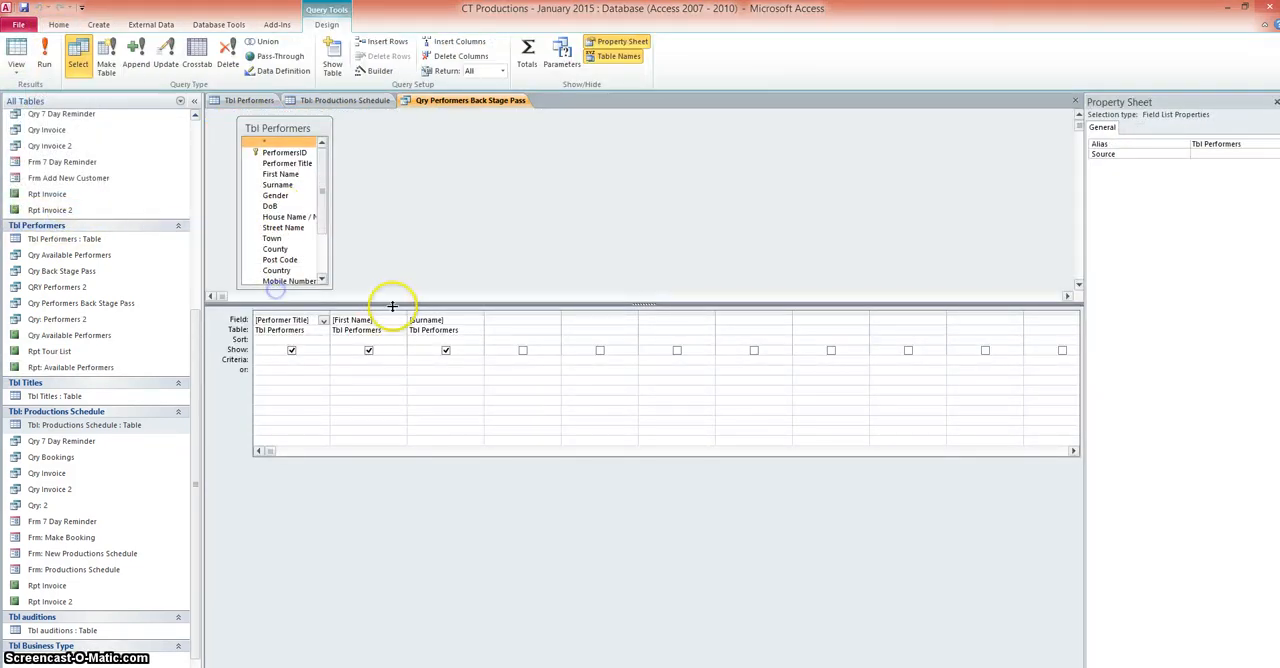
left_click_drag(392, 306, 380, 403)
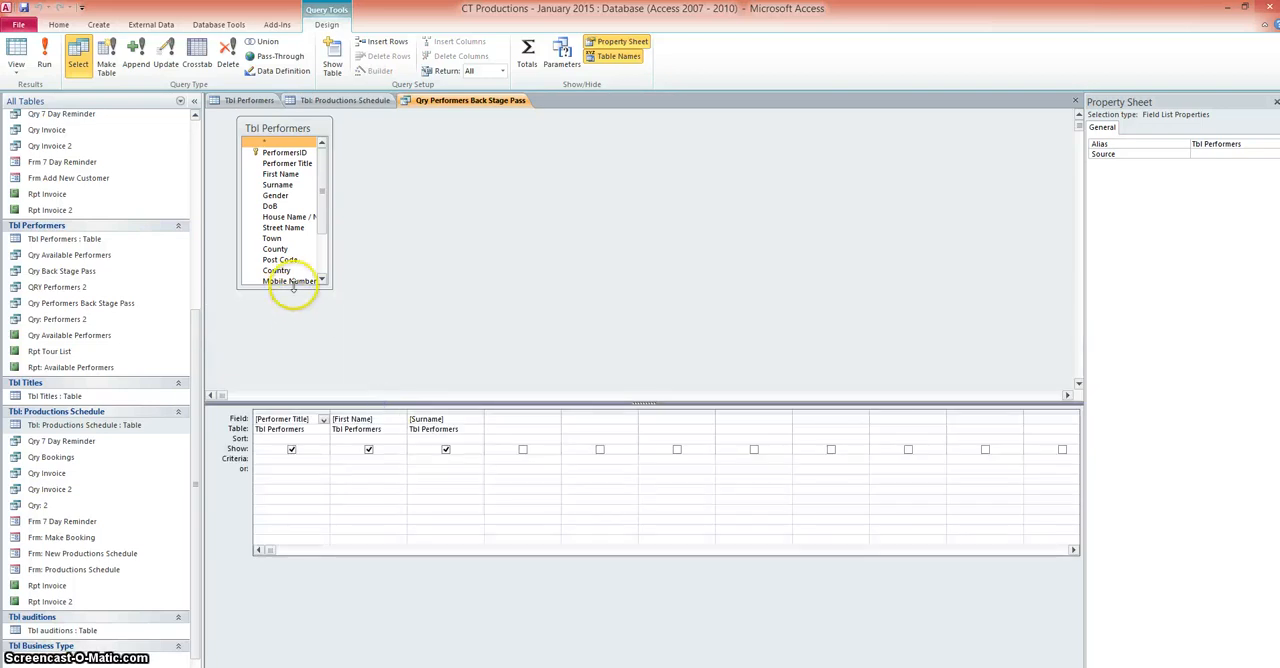
left_click_drag(293, 287, 289, 366)
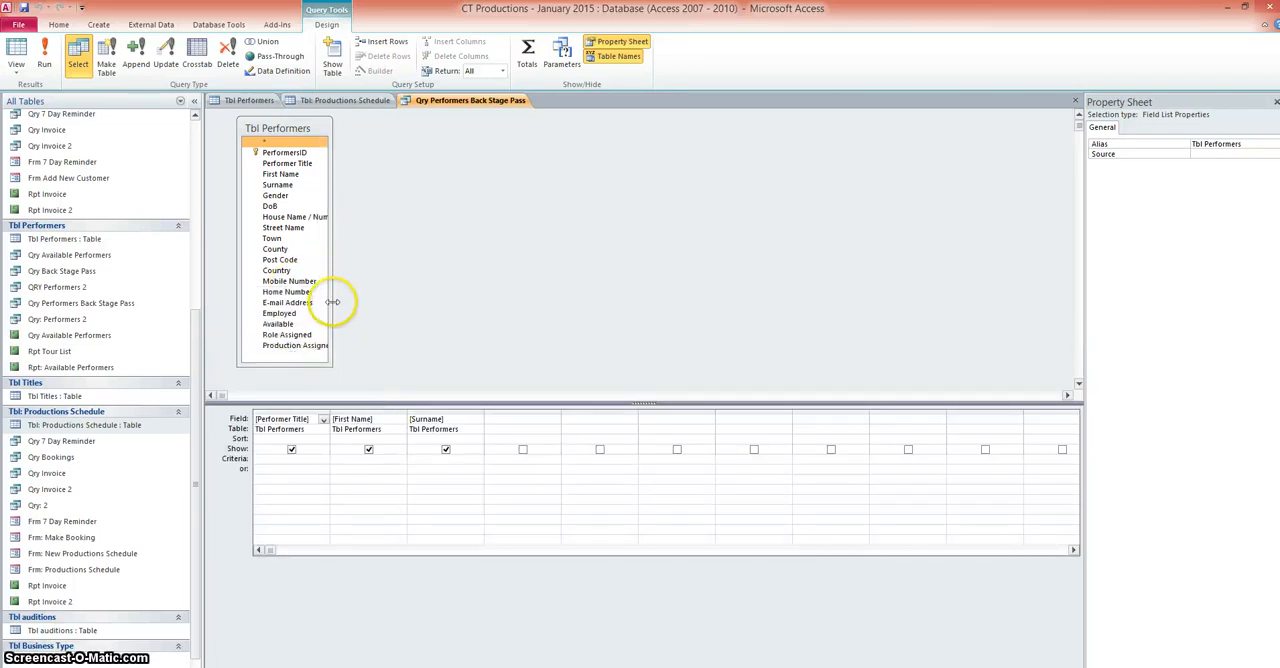
left_click_drag(332, 301, 351, 302)
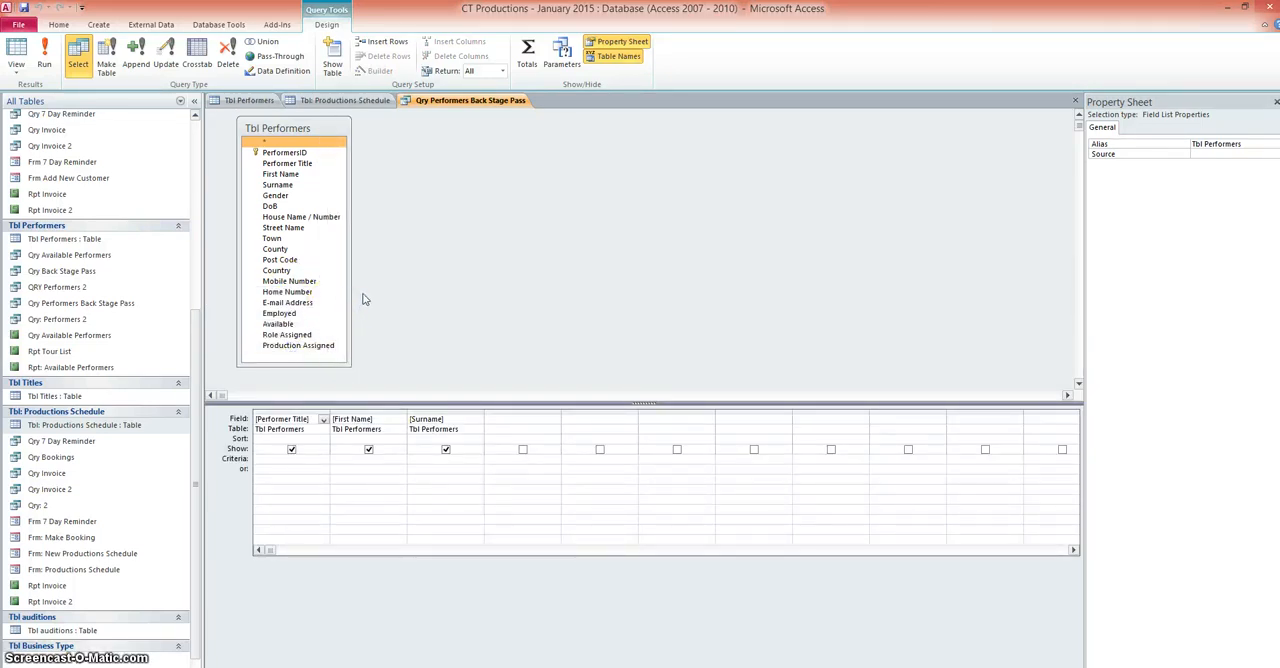
Step: Add Tbl: Productions Schedule to the query and enlarge its field list to show every field and the full table name
left_click(332, 60)
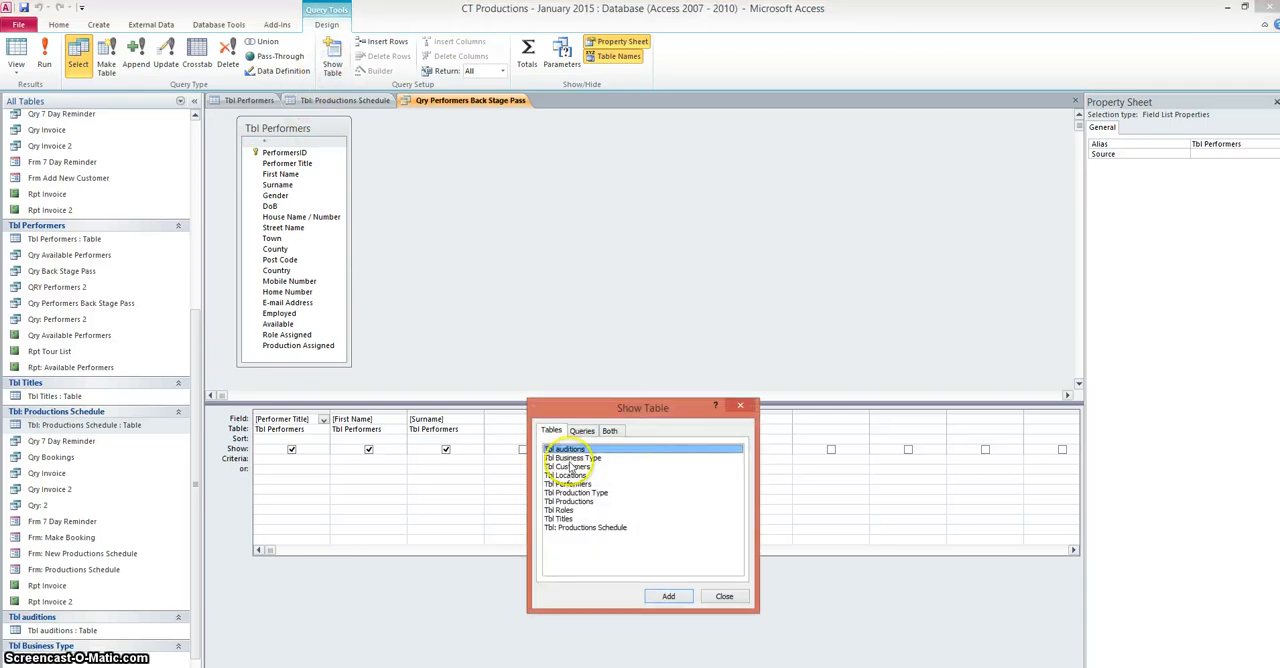
left_click(577, 528)
left_click(668, 596)
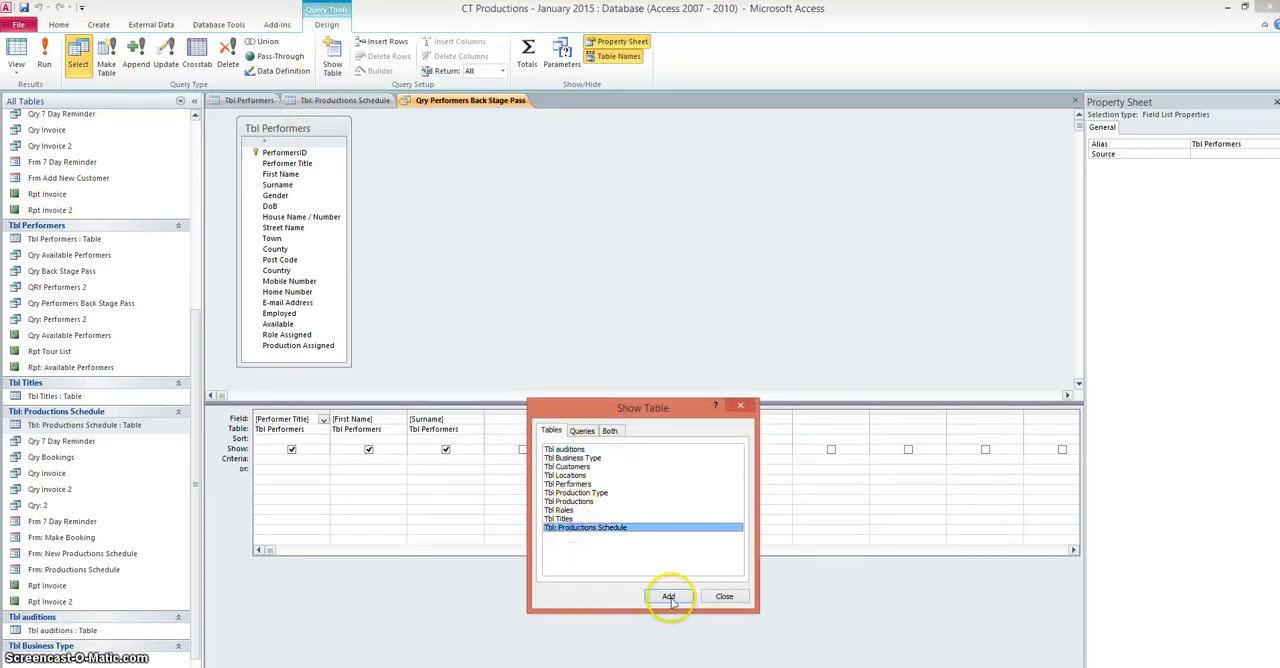
left_click(724, 596)
left_click_drag(437, 208, 439, 357)
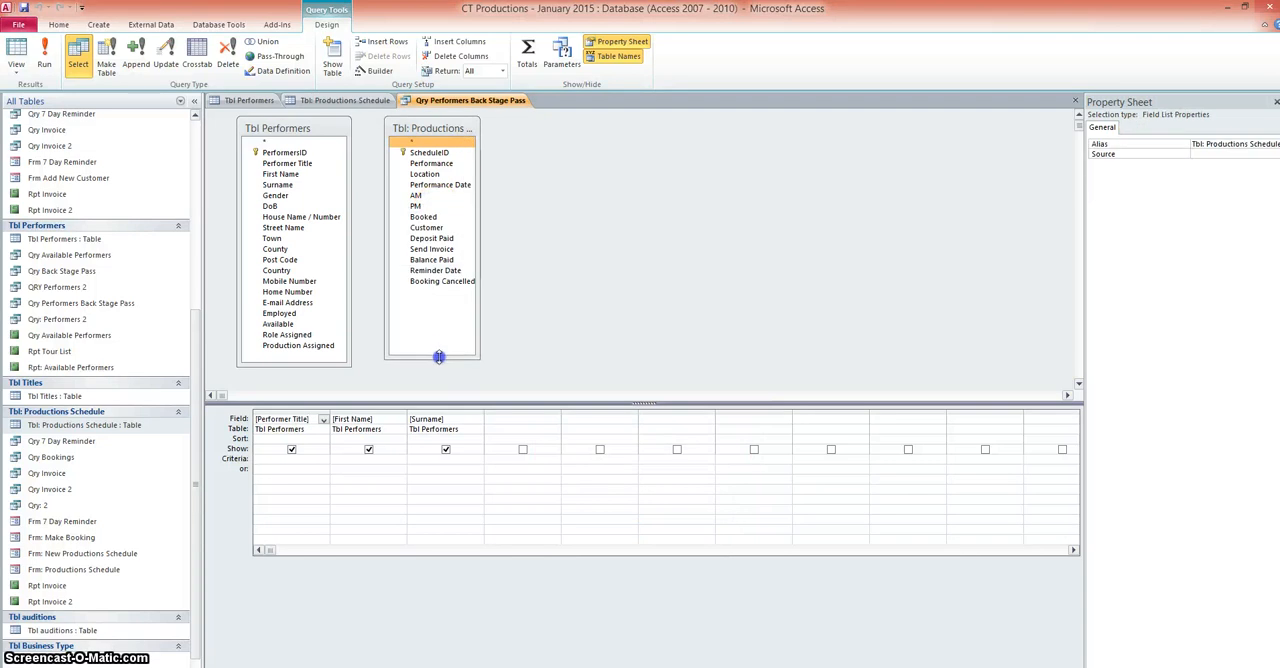
left_click_drag(480, 305, 533, 305)
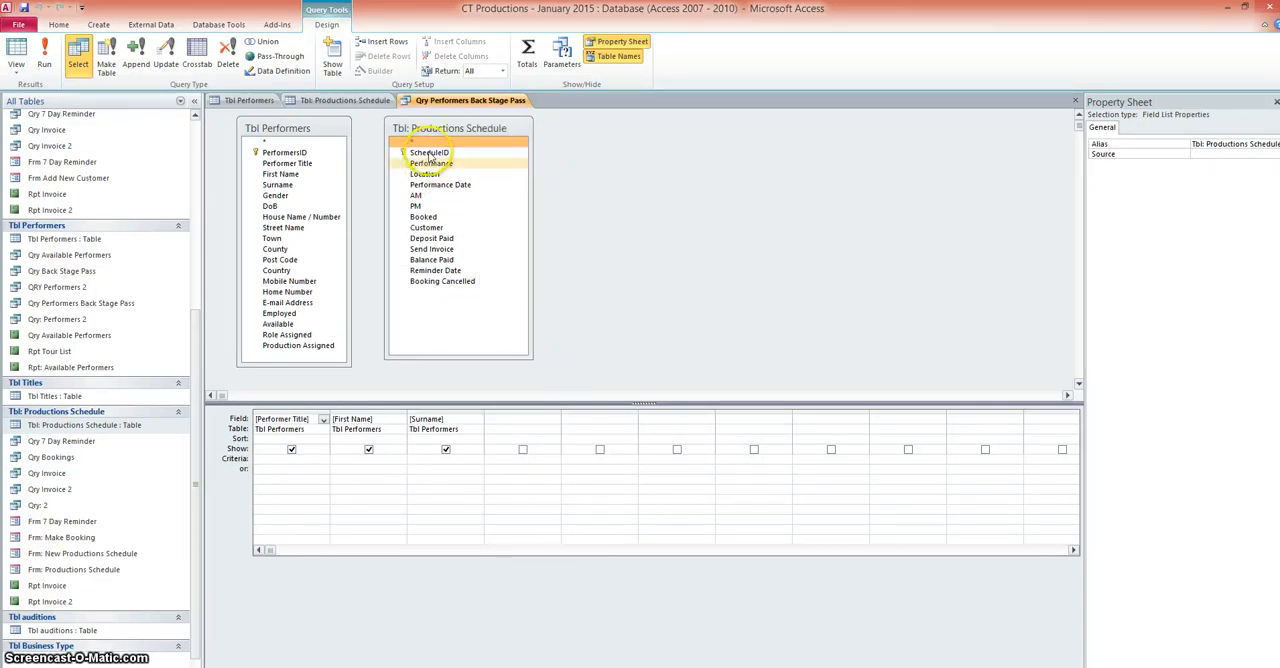
Step: Add the Performance field from Tbl: Productions Schedule to the query's fourth column
left_click(502, 428)
left_click(554, 432)
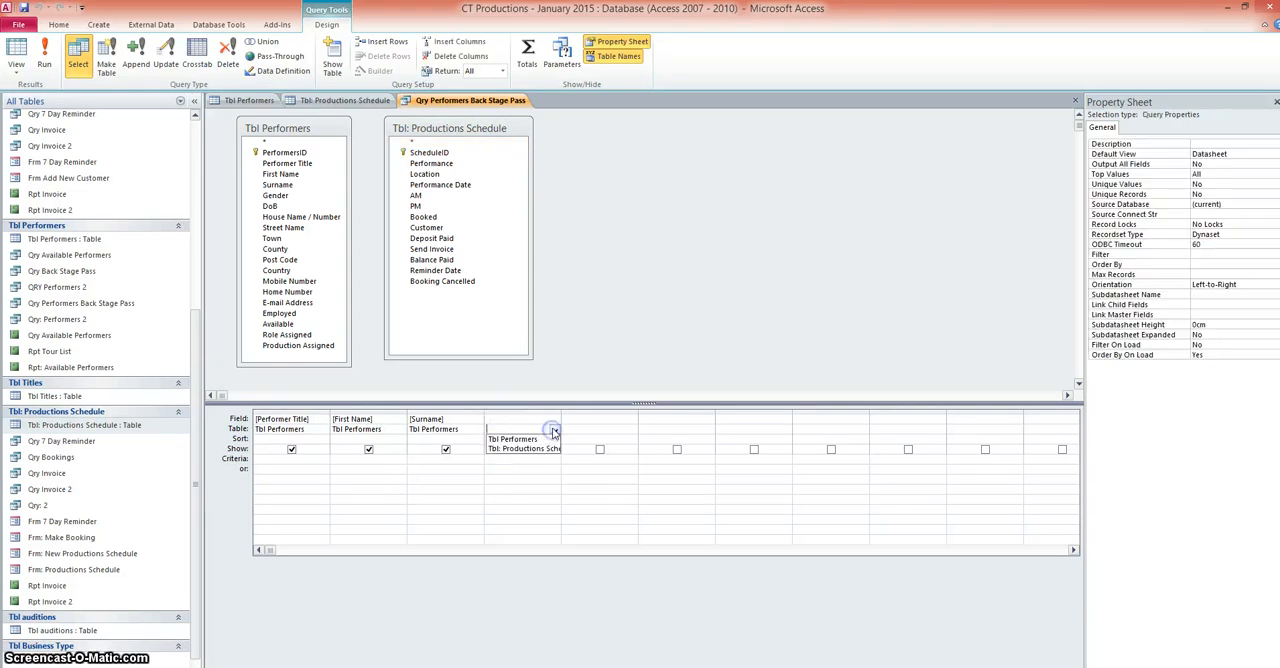
left_click(546, 452)
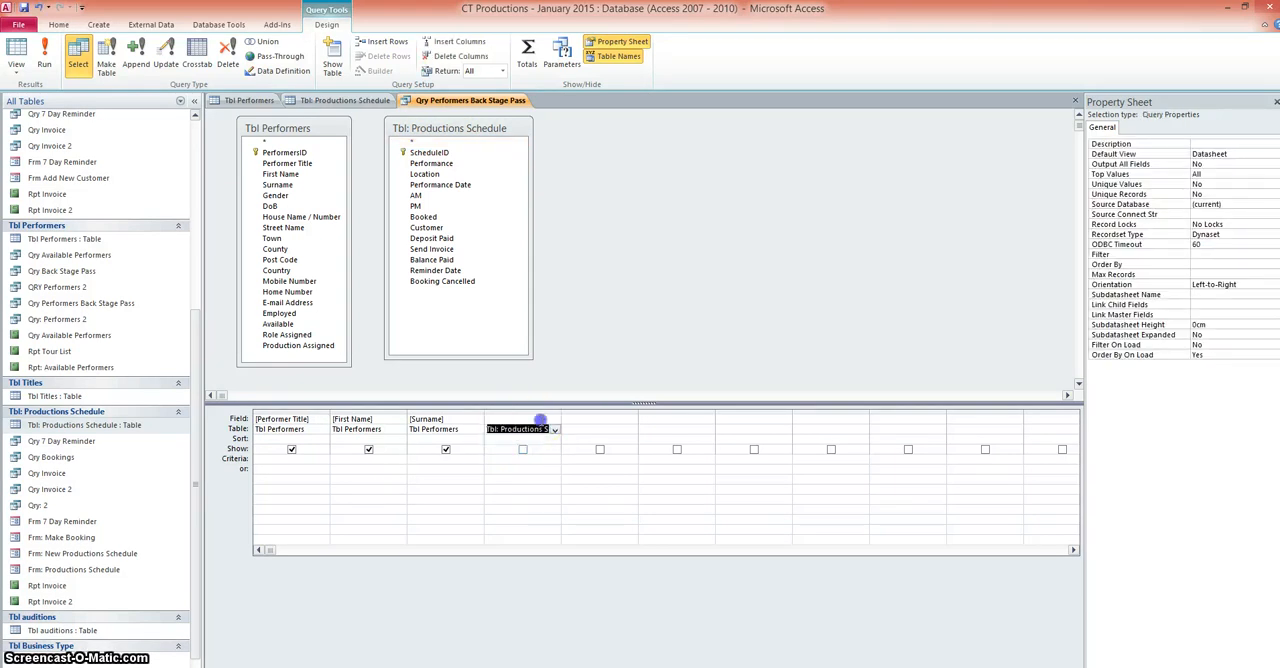
left_click(540, 420)
left_click(554, 419)
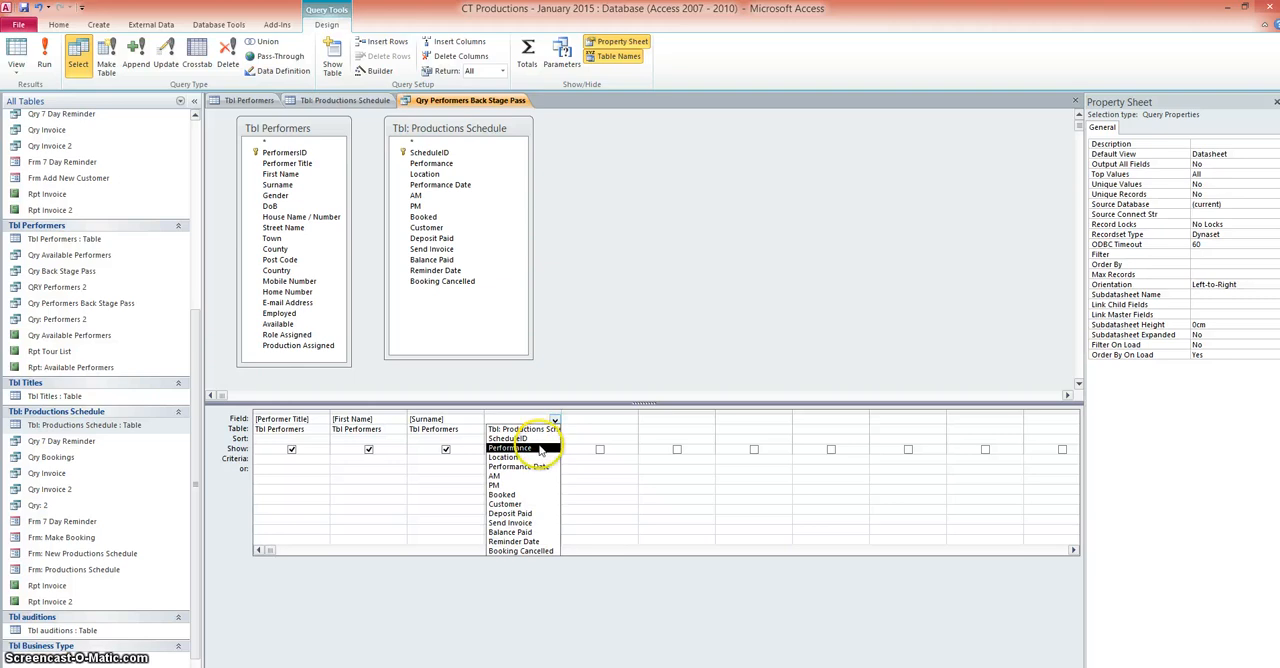
left_click(539, 448)
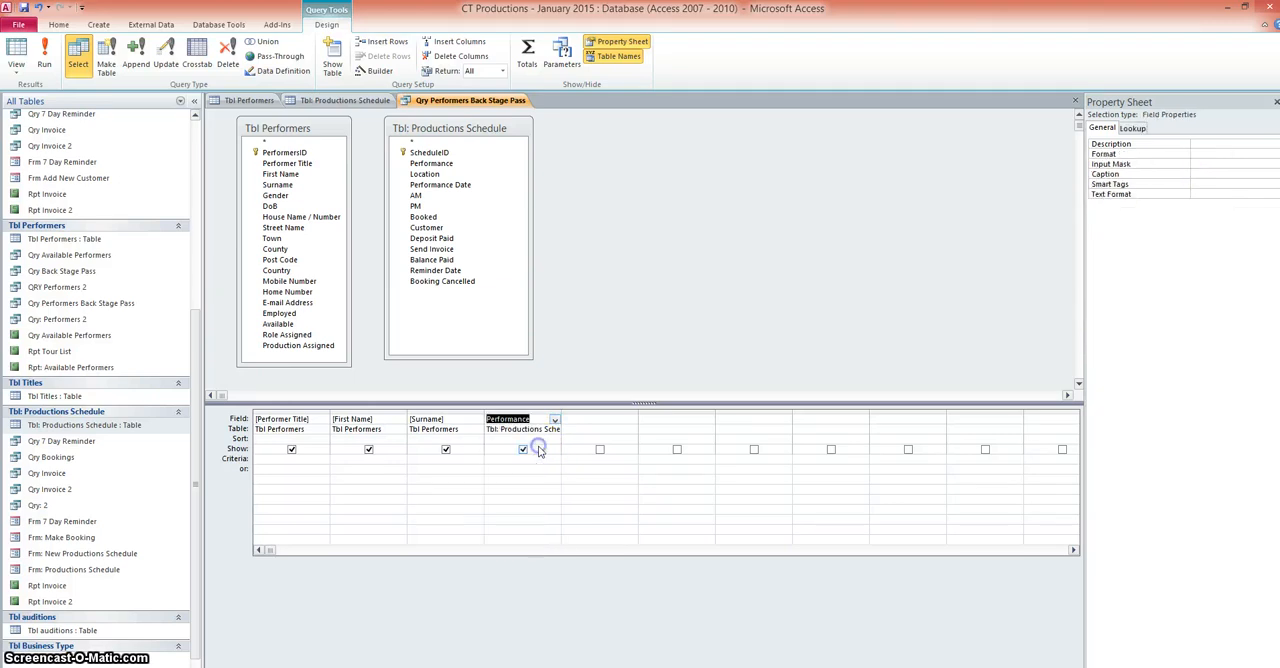
Step: Add the Location field from Tbl: Productions Schedule to the query's fifth column
left_click(588, 429)
left_click(631, 429)
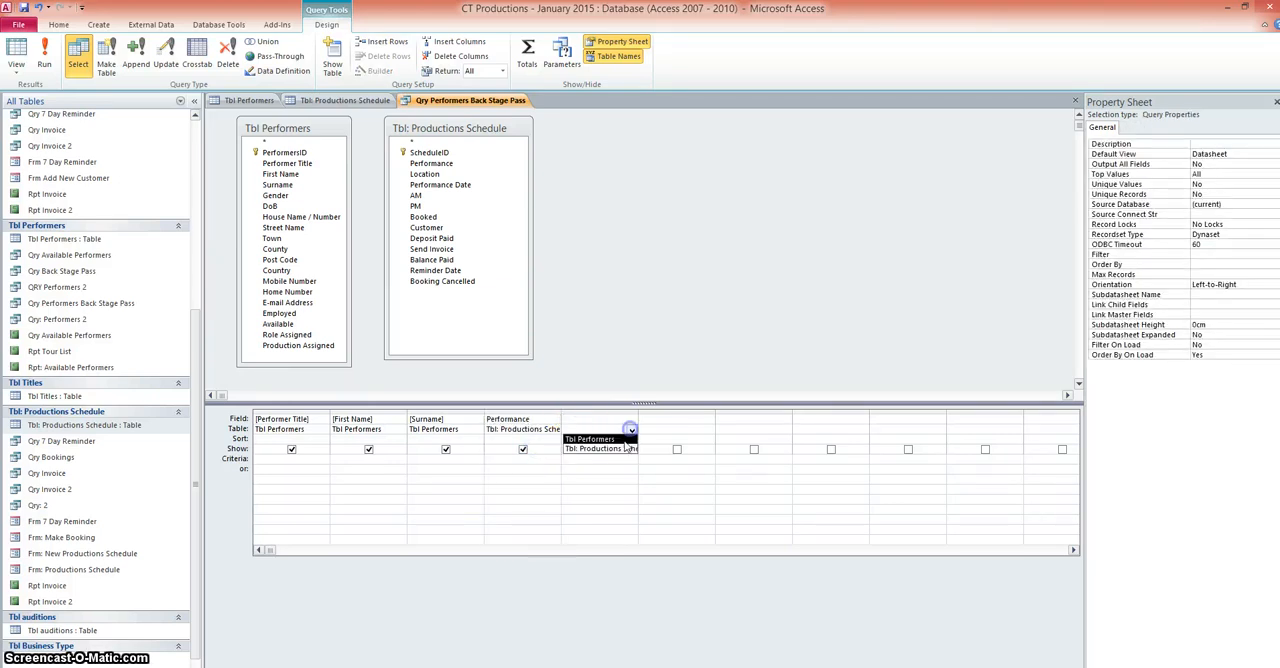
left_click(612, 450)
left_click(626, 420)
left_click(631, 419)
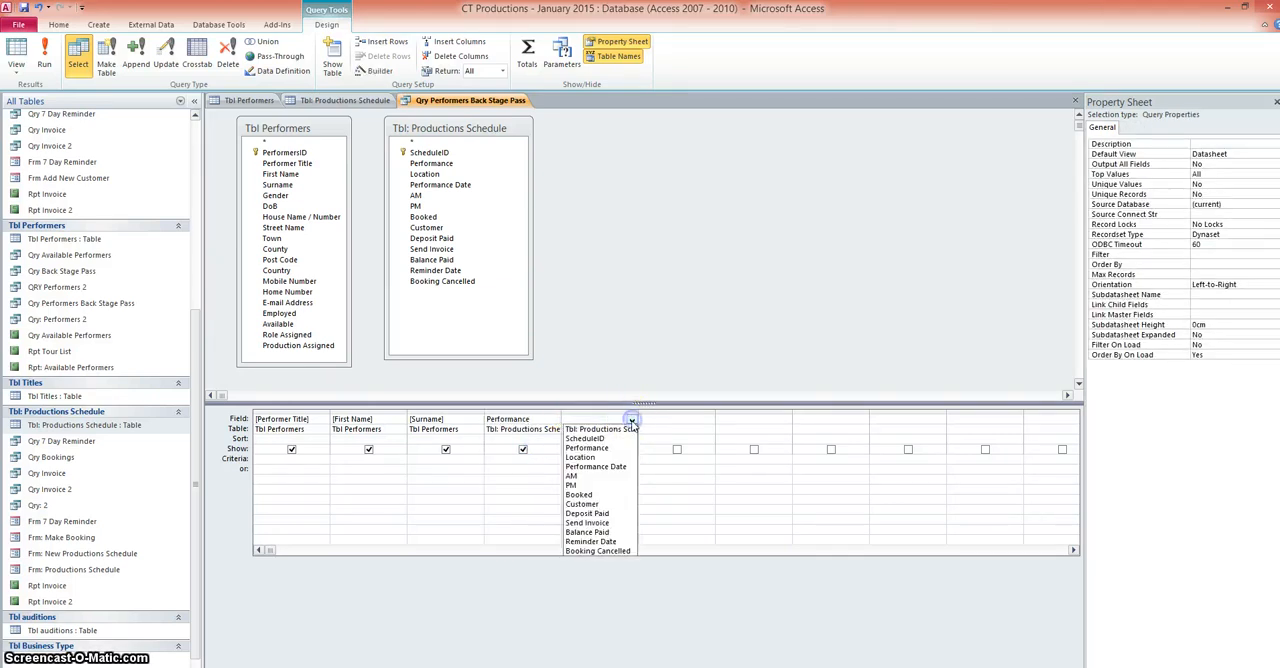
left_click(605, 457)
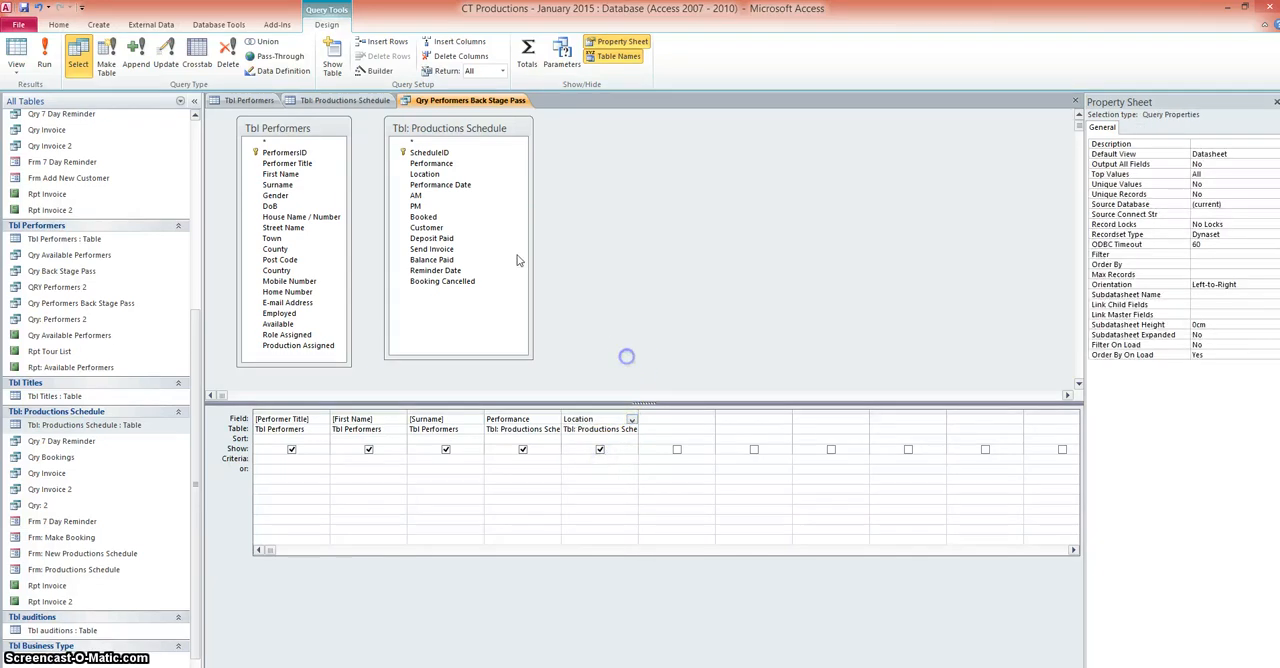
Step: Run the query and review the performer, performance and location records it returns
left_click(45, 60)
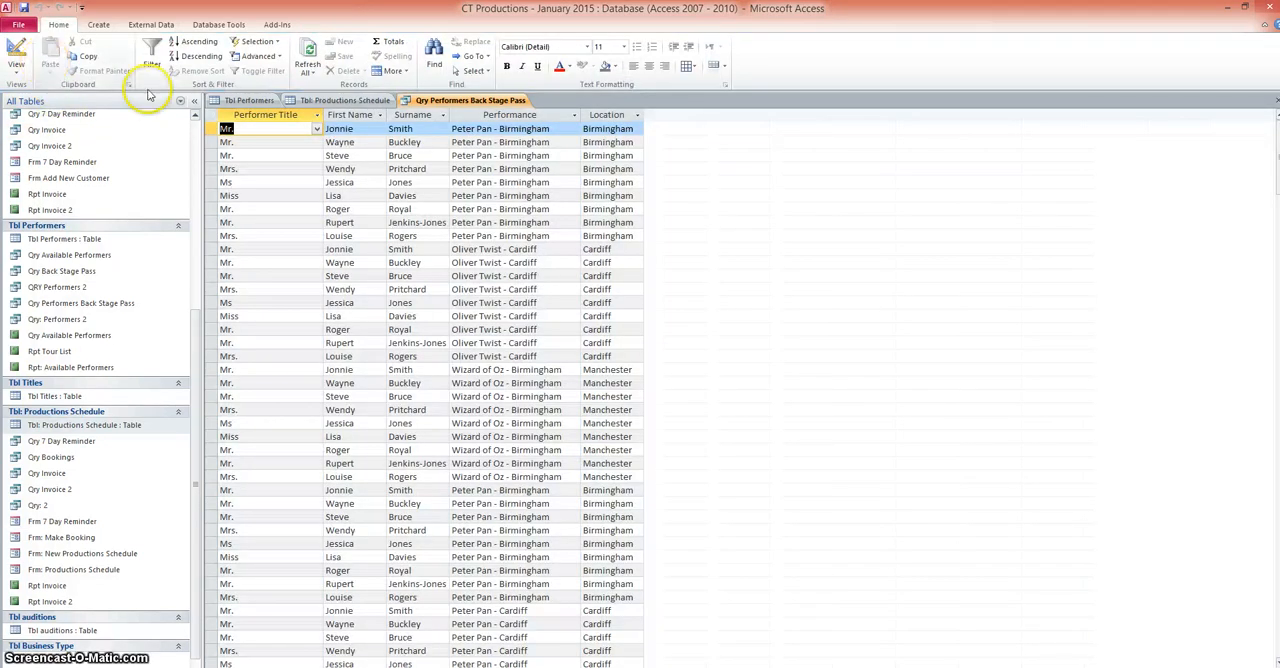
scroll(597, 415, "down", 5)
scroll(320, 514, "down", 10)
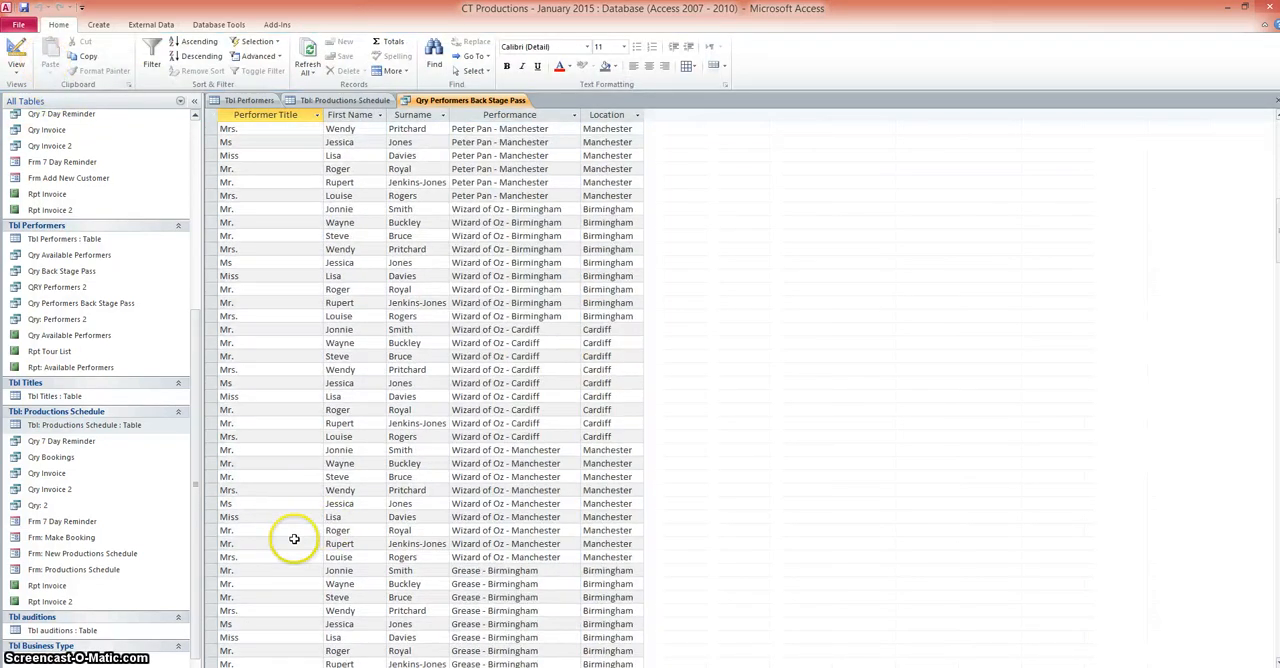
scroll(292, 535, "up", 15)
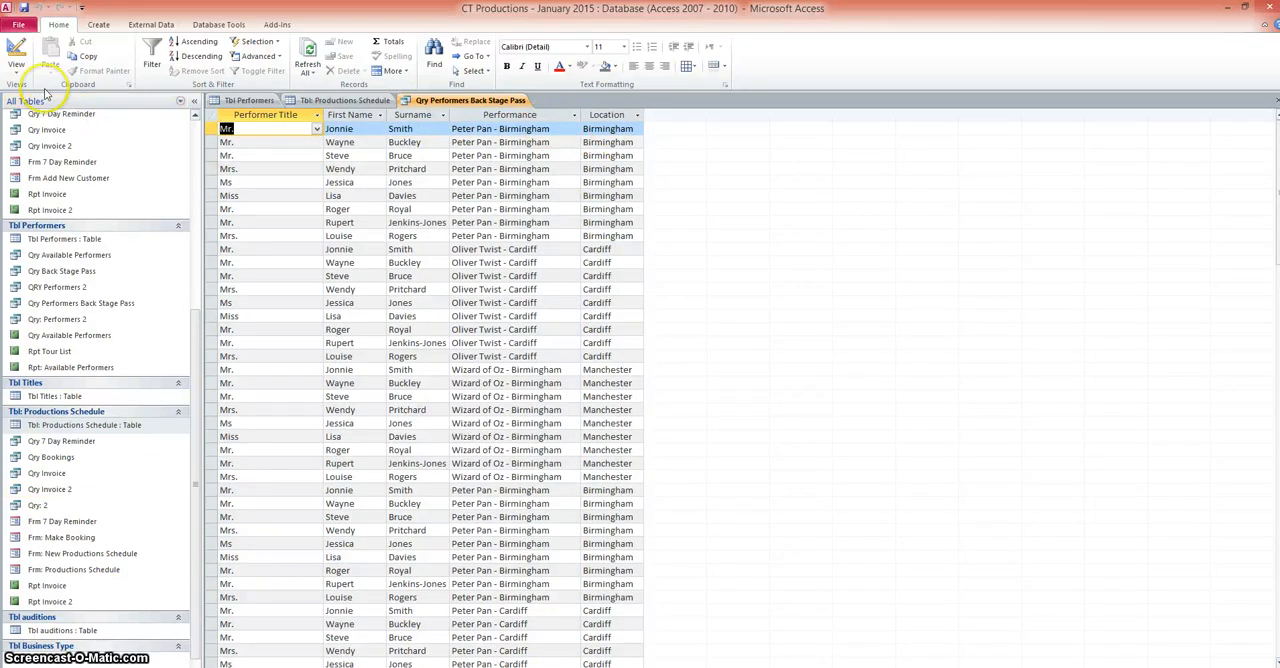
Step: Replace Location with the Performance Date field in the query's fifth column and run the query
left_click(12, 78)
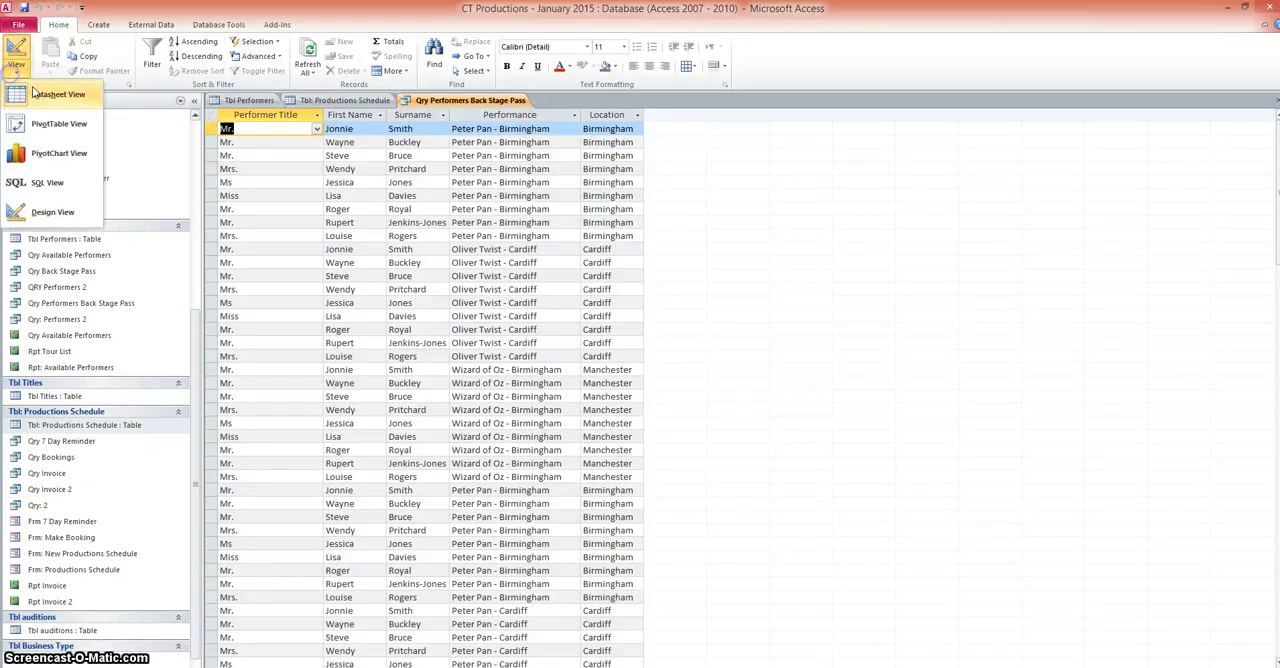
left_click(48, 205)
left_click(631, 419)
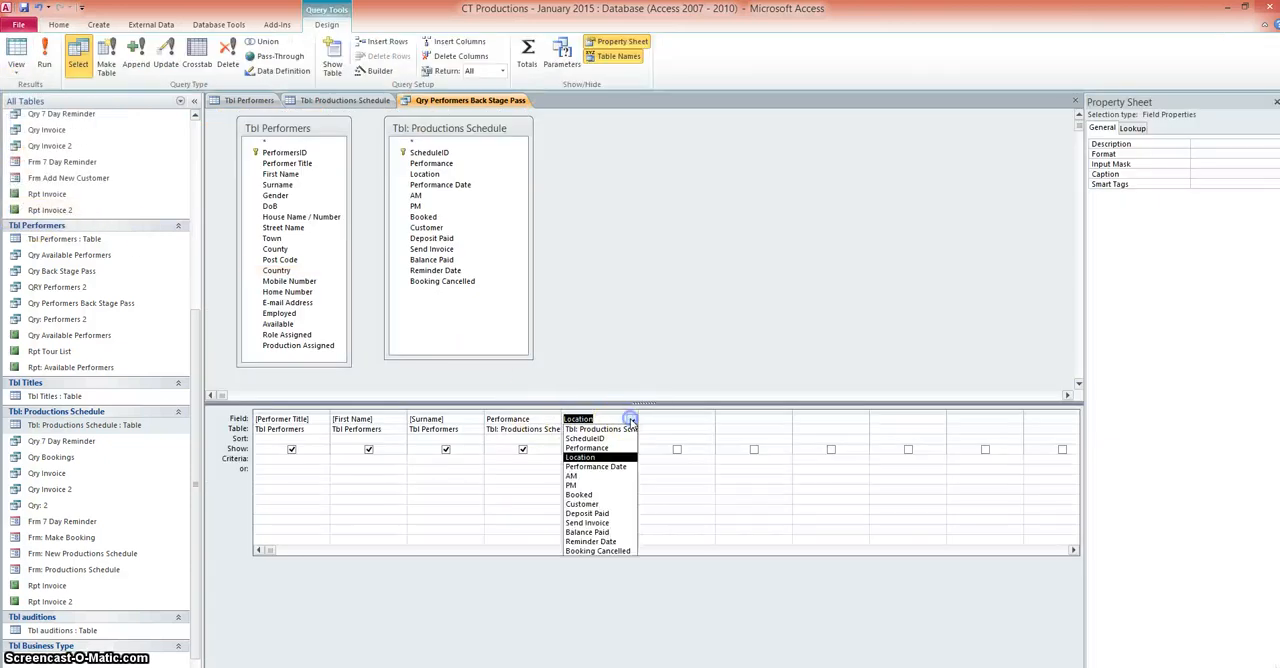
left_click(612, 466)
left_click(47, 60)
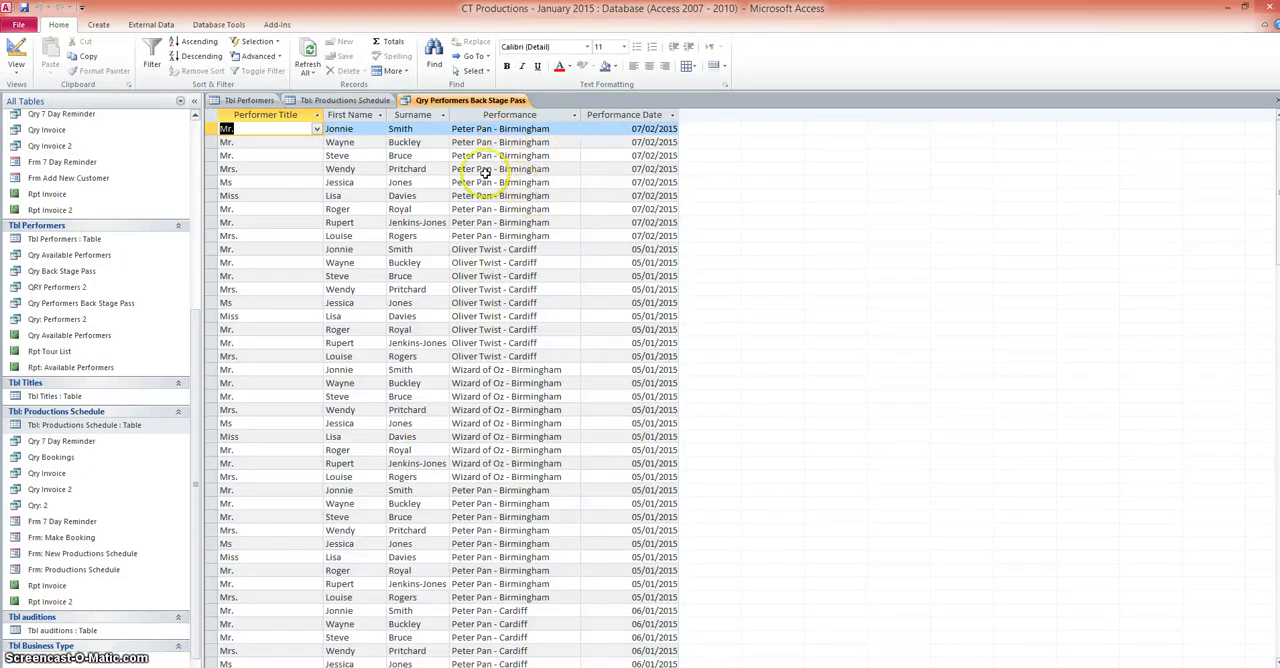
Step: Add the parameter prompt [Performace Name] as the criterion for the Performance field in the query design
left_click(16, 66)
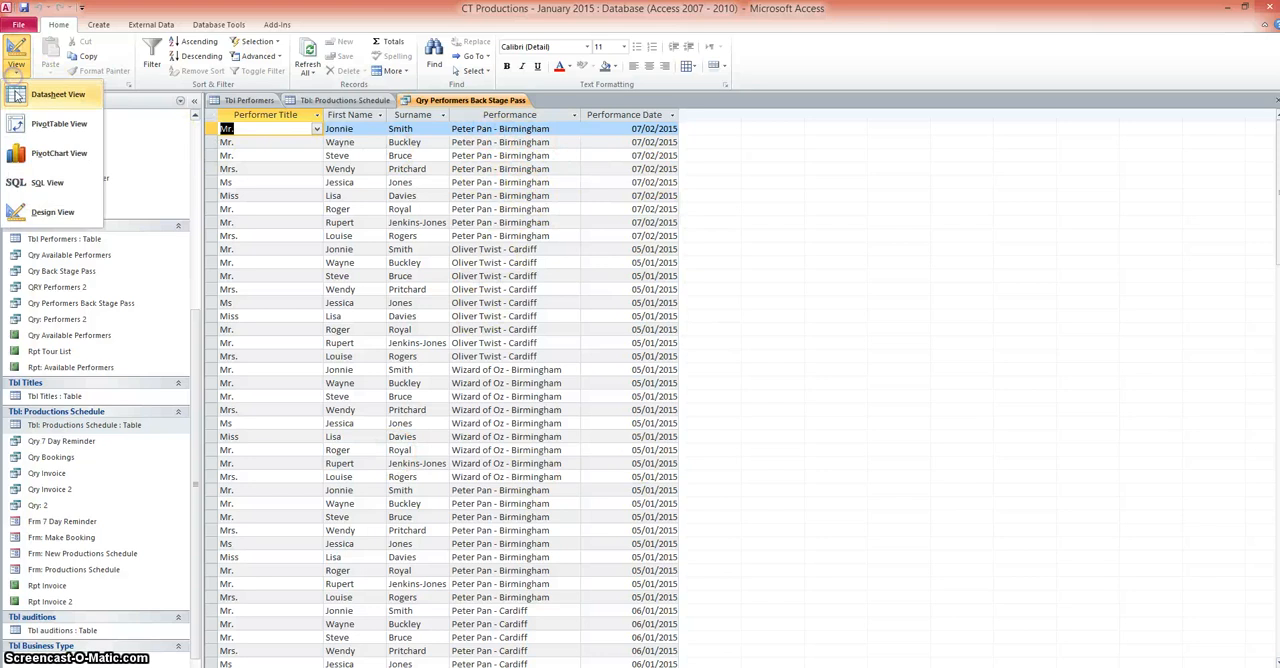
left_click(40, 212)
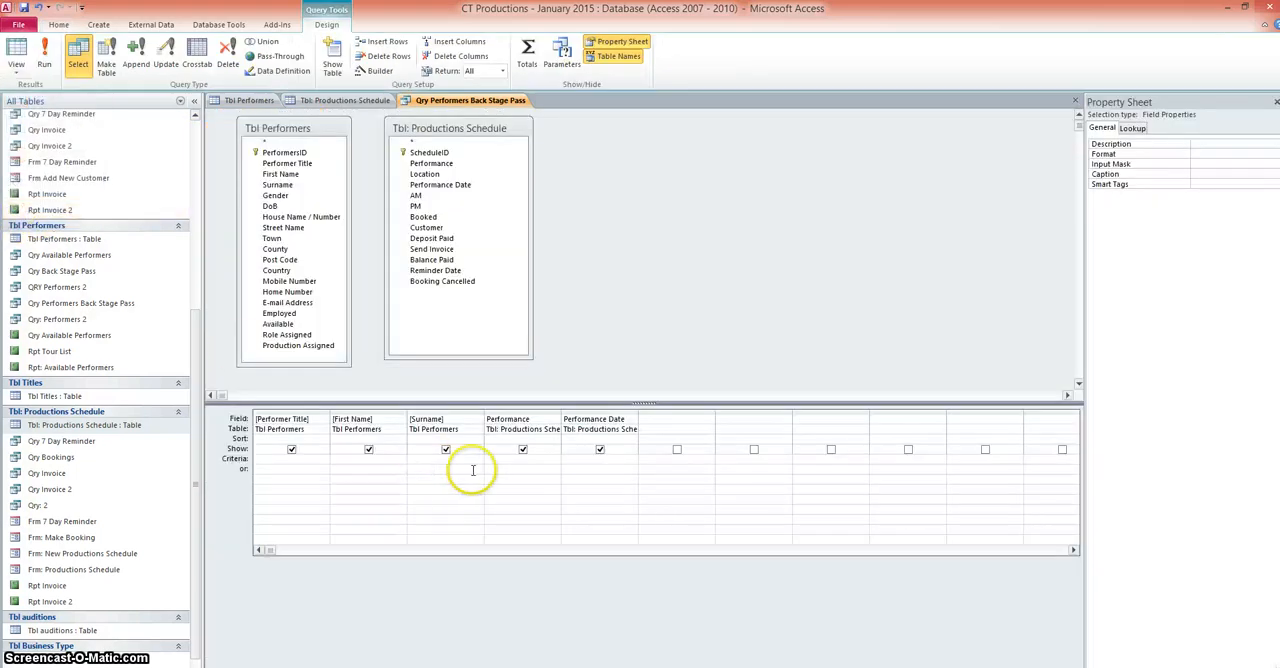
left_click(504, 457)
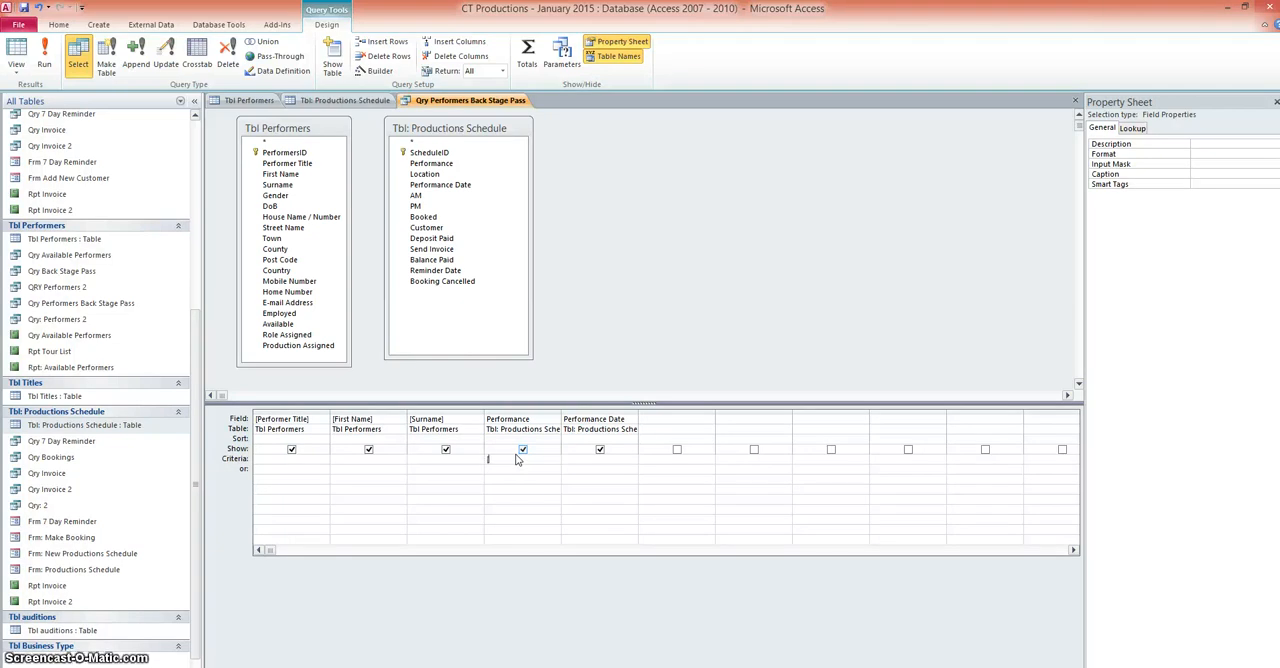
type("[Performace Name")
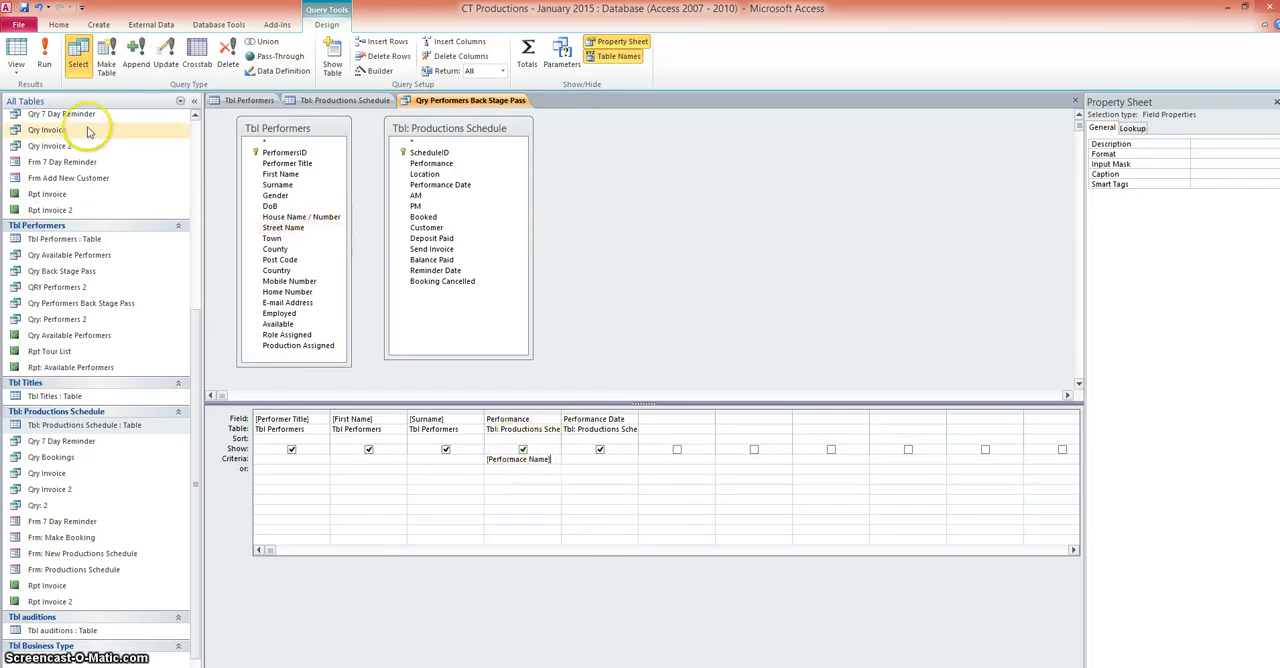
Step: Run the query with "Oliver Twist - cardiff" as the performance name parameter
left_click(44, 62)
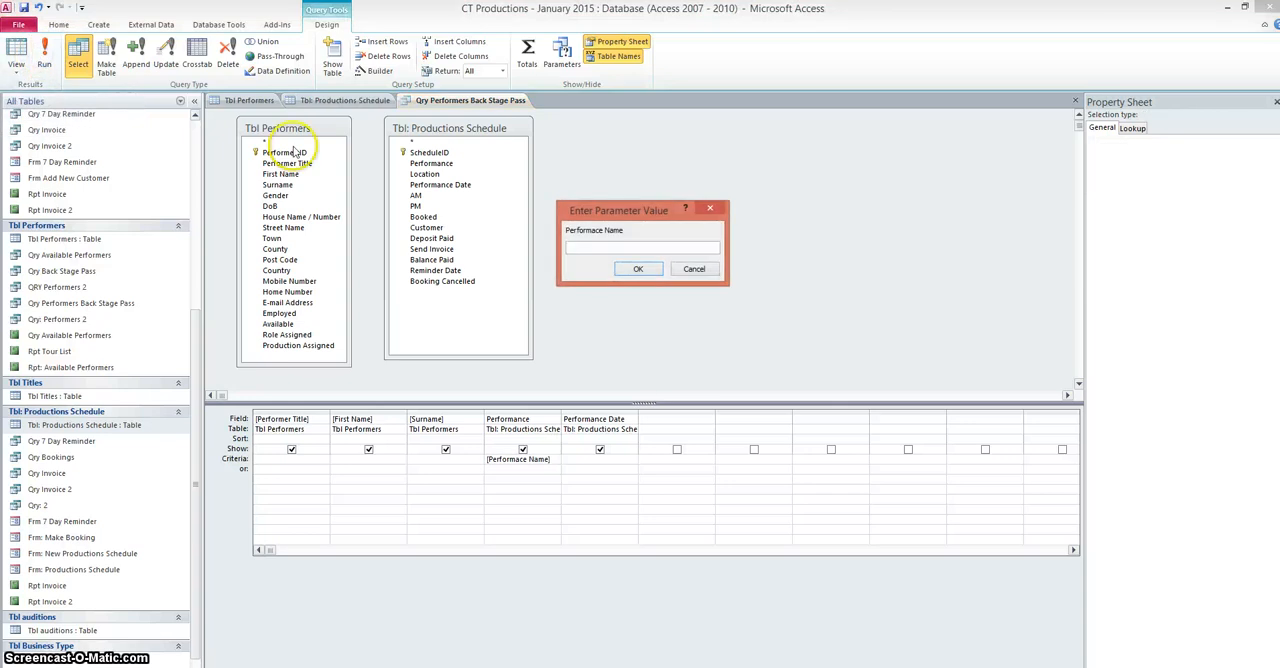
left_click(606, 248)
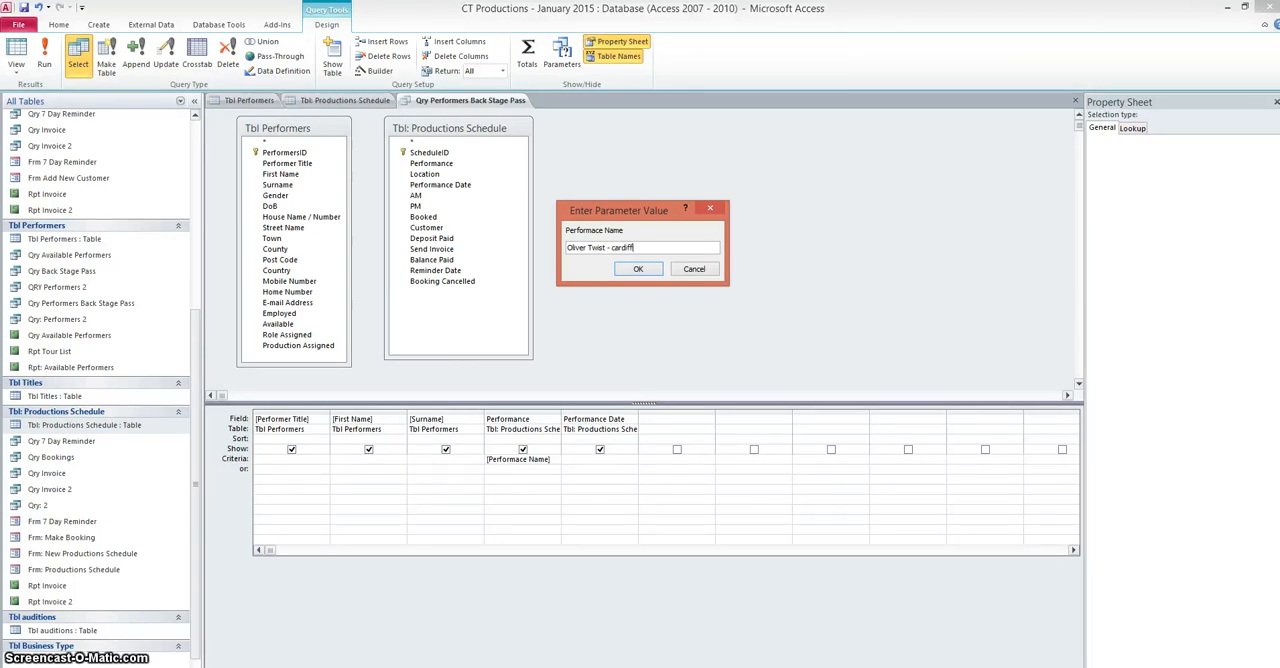
type("Oliver Twist - cardiff")
left_click(638, 269)
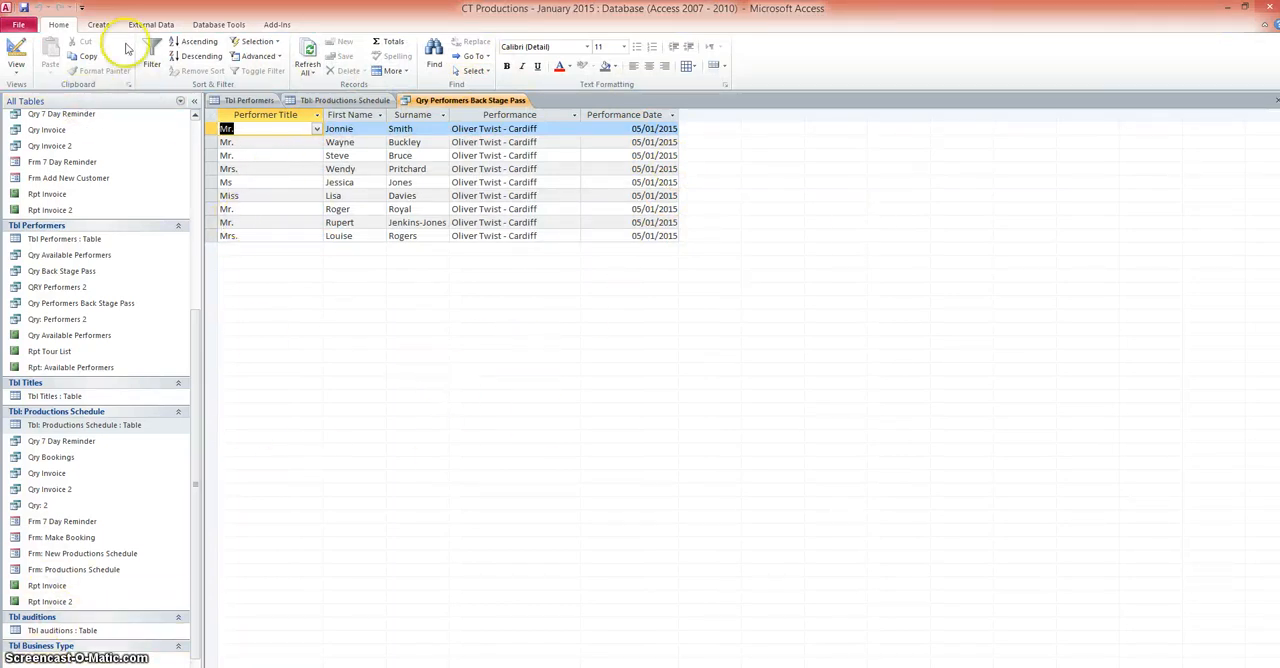
Step: Create a report based on Qry Performers Back Stage Pass, saving the query changes
left_click(98, 24)
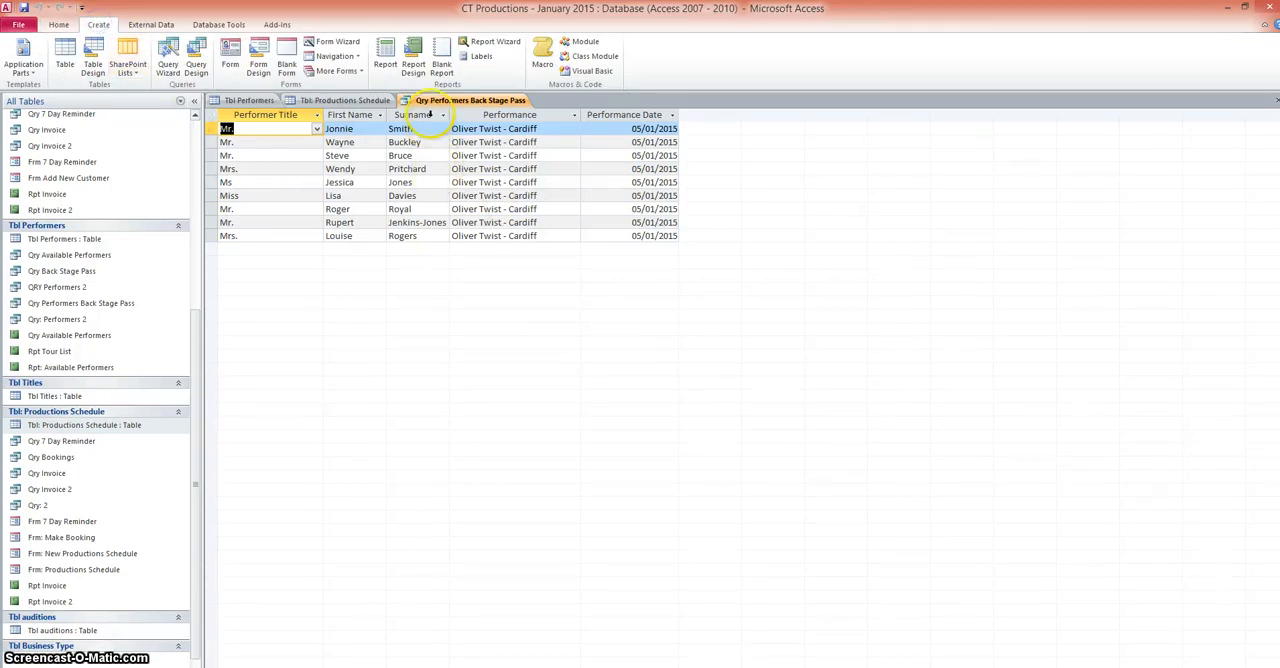
left_click(386, 56)
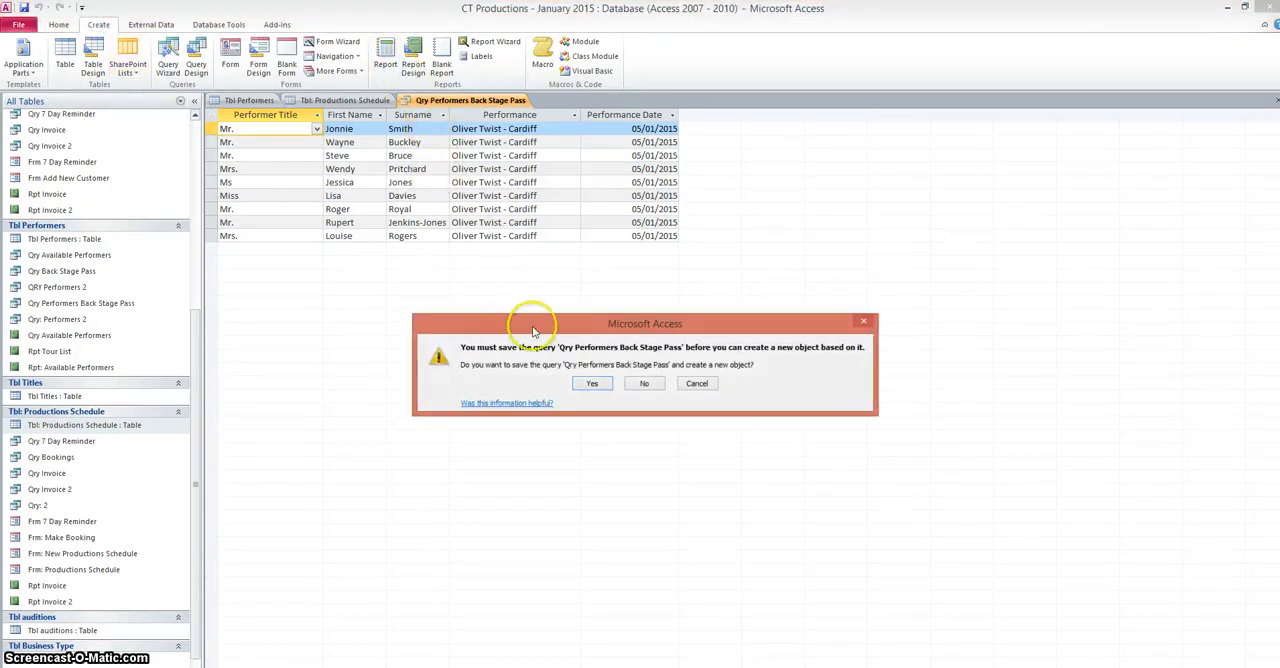
left_click(592, 383)
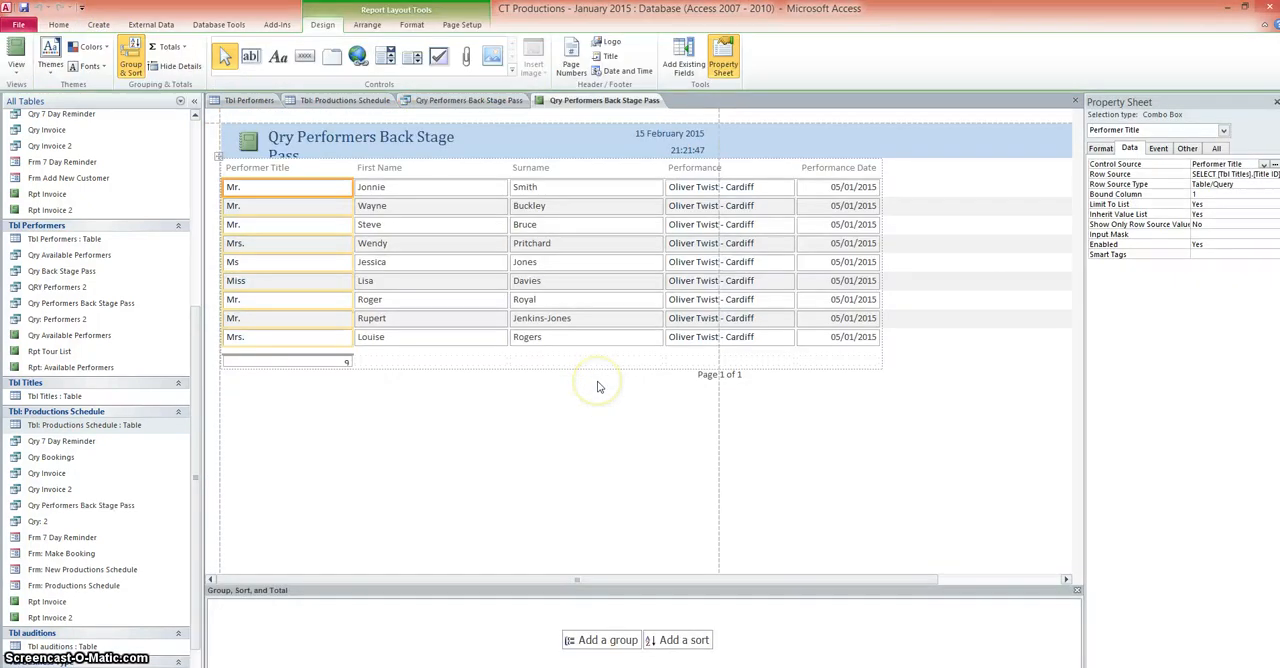
Step: Remove "Qry" from the report's header title so it reads "Performers Back Stage Pass"
left_click(310, 141)
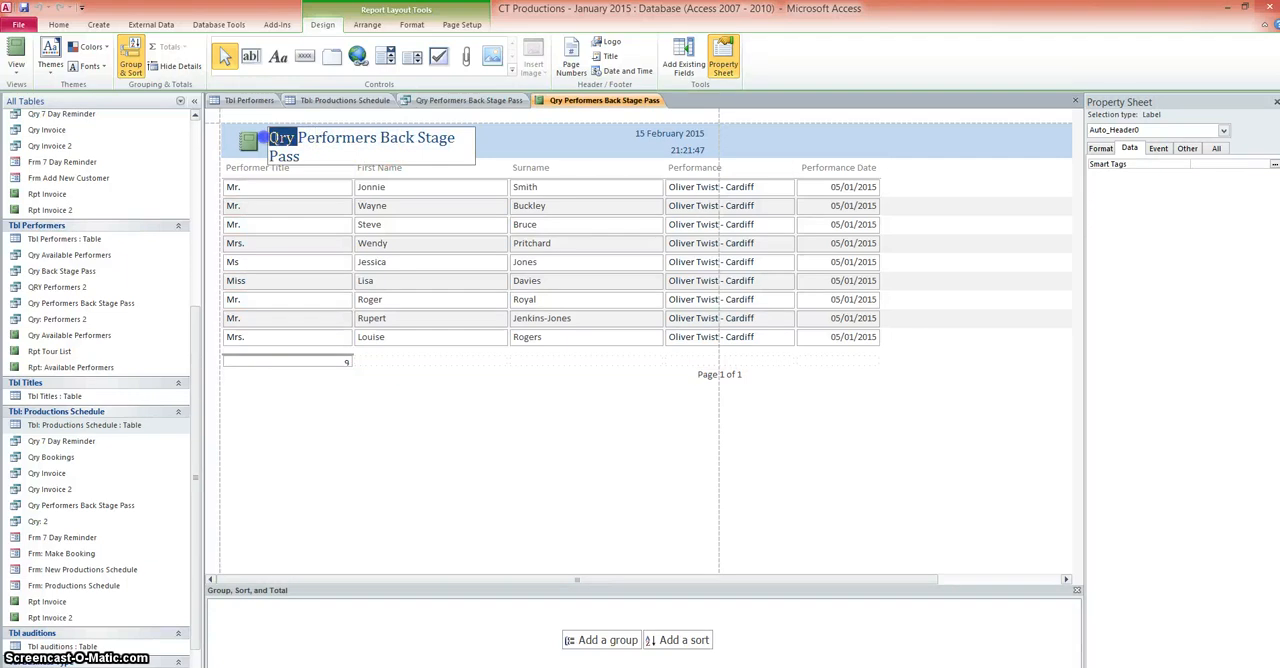
key("Delete")
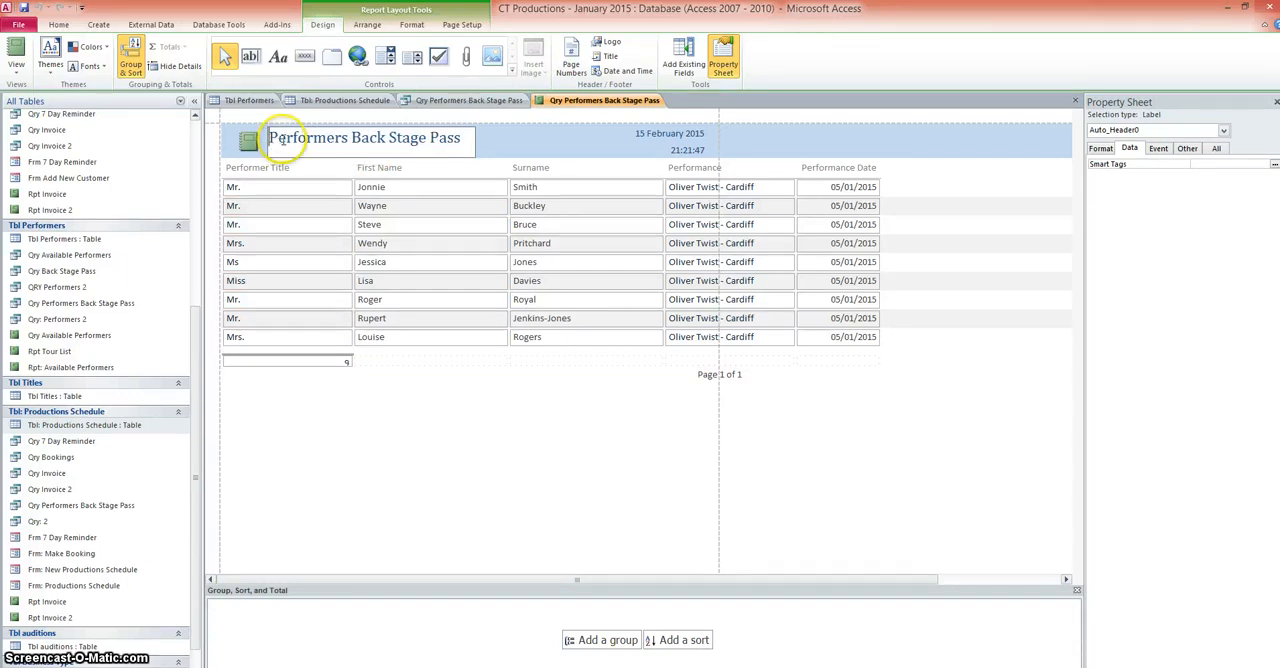